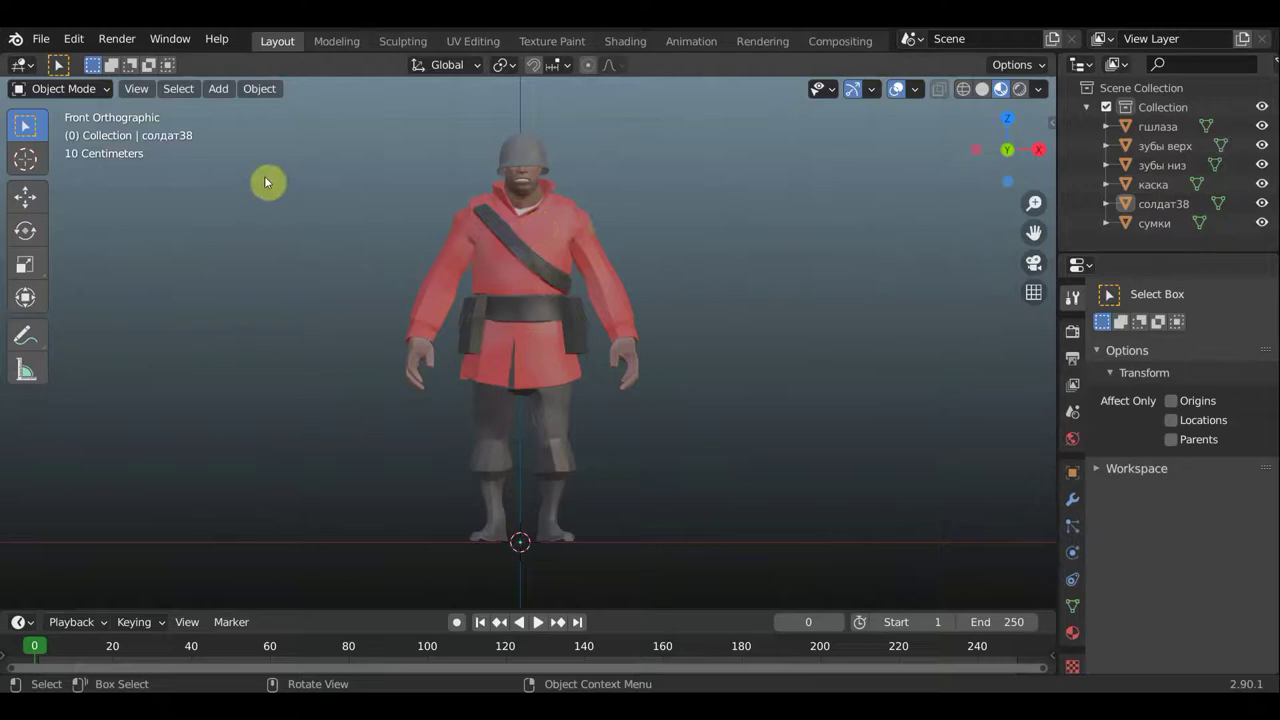
- Lower the Interface Resolution Scale in Preferences to about 1.11, then close the Preferences window
left_click(76, 43)
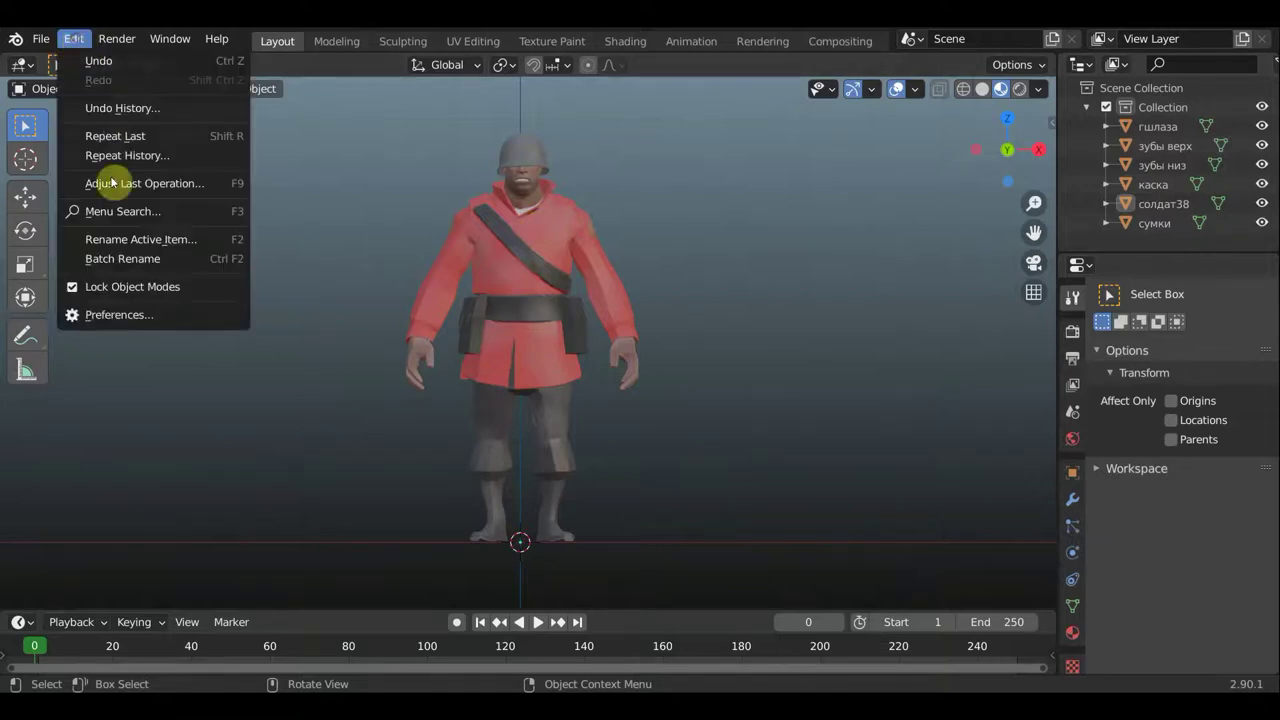
left_click(149, 316)
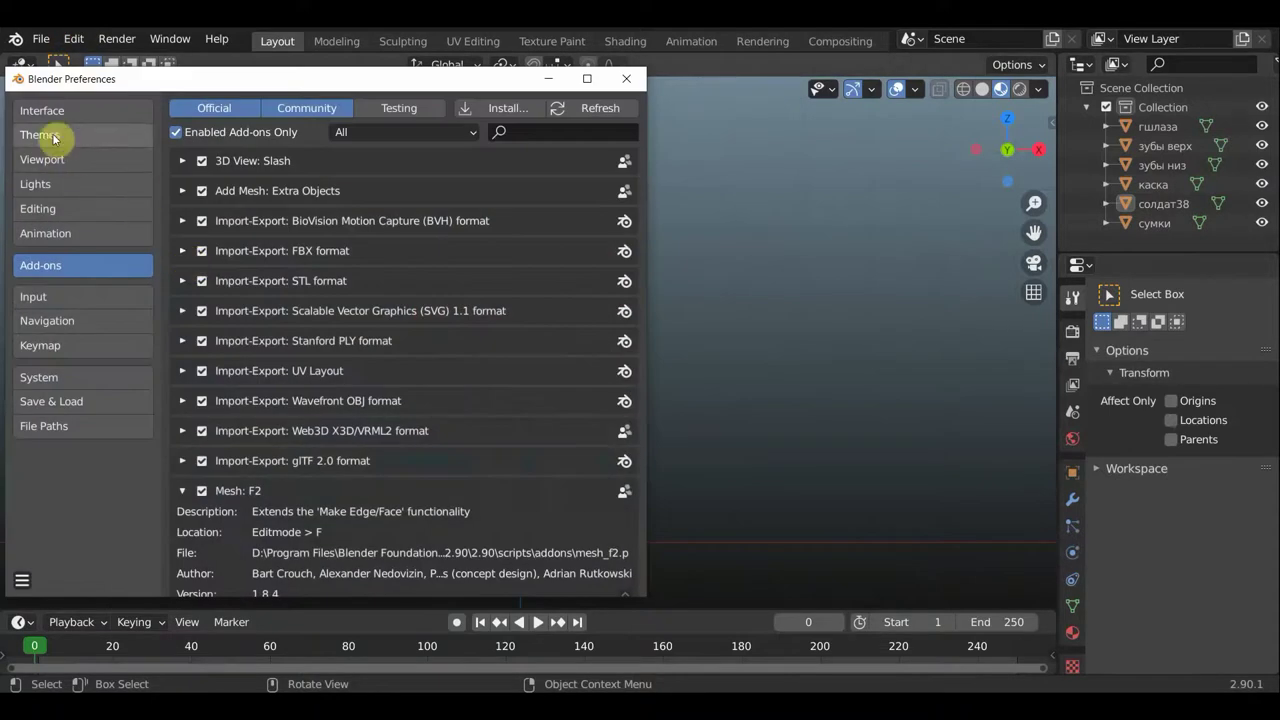
left_click(93, 112)
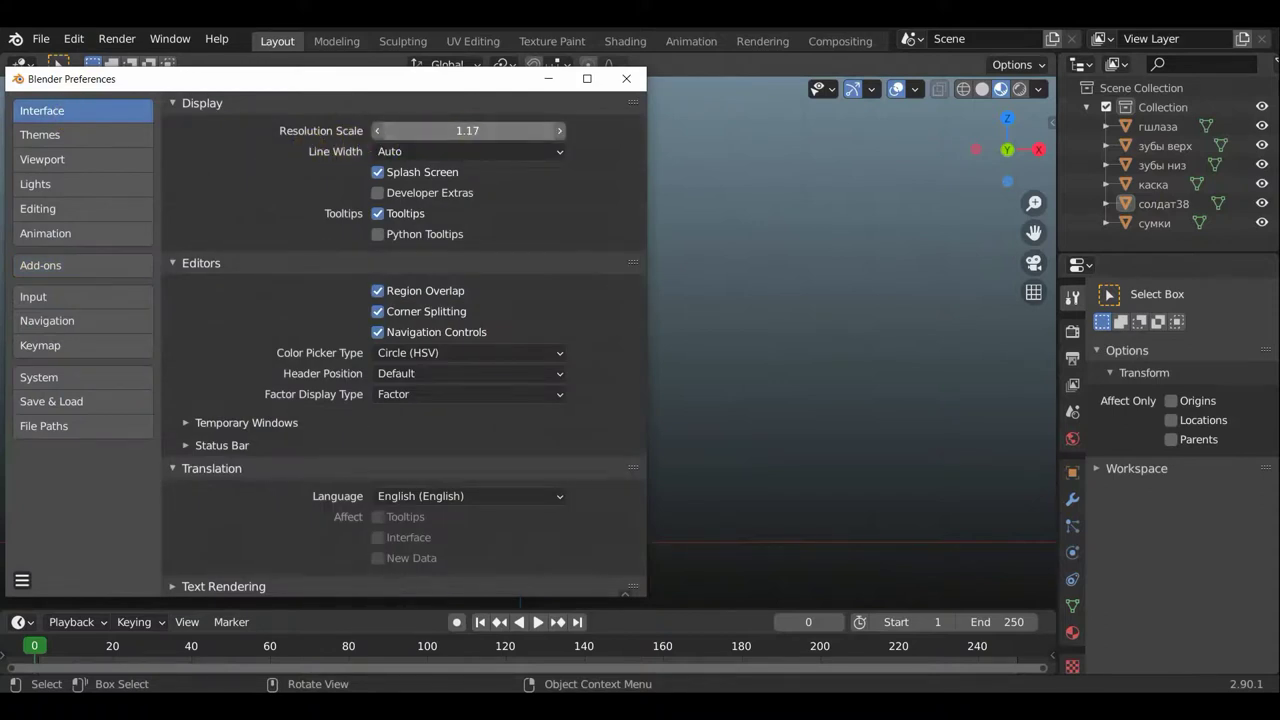
mouse_move(468, 131)
left_mouse_down()
mouse_move(430, 131)
mouse_move(440, 126)
left_mouse_up()
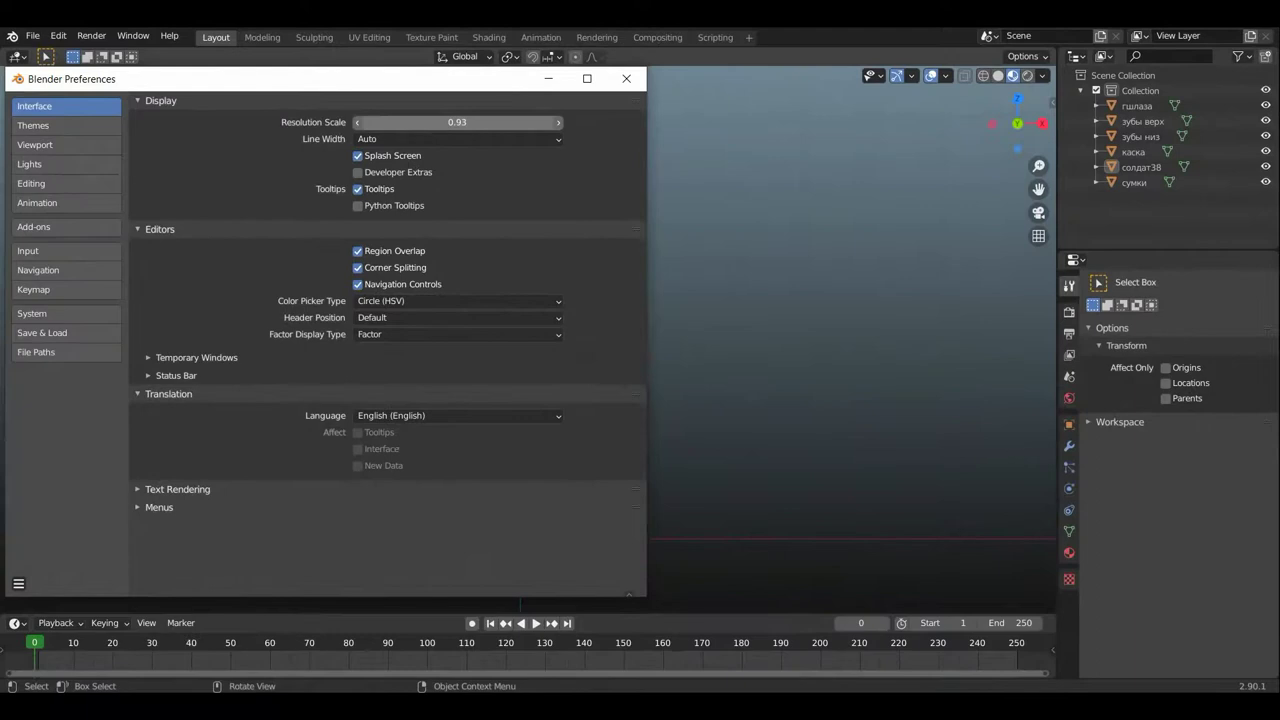
left_click_drag(457, 122, 526, 122)
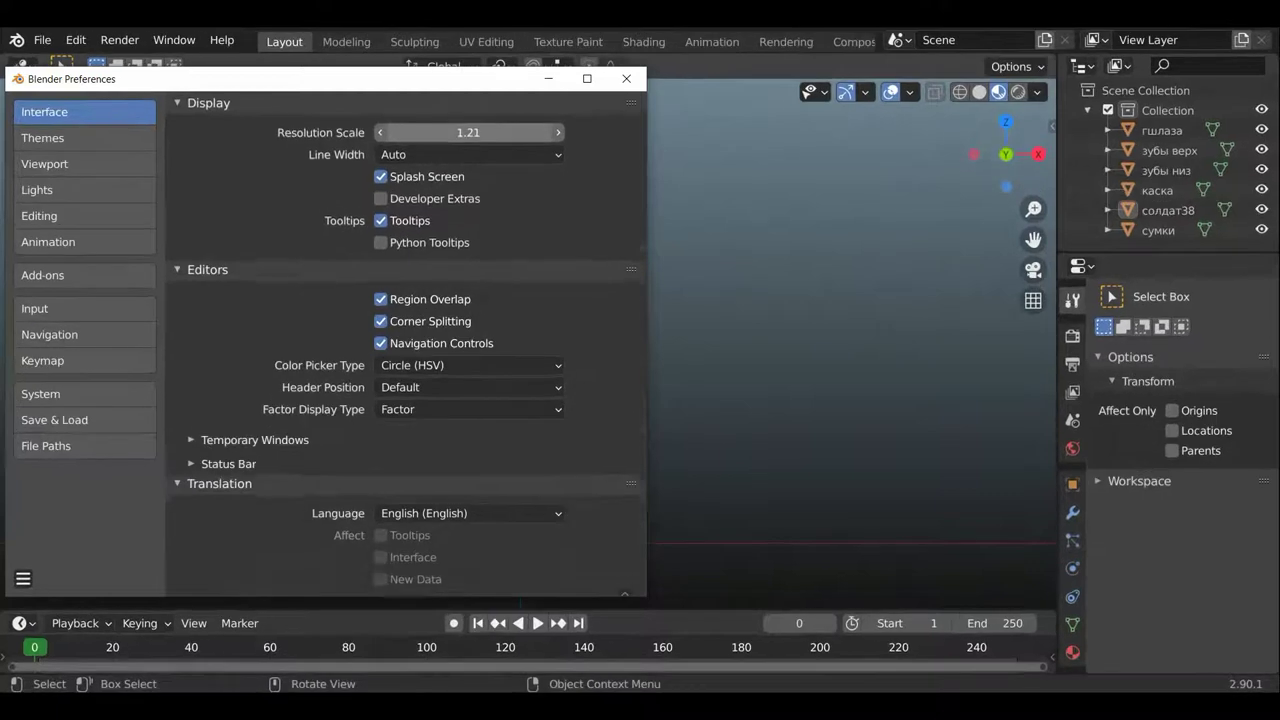
mouse_move(468, 132)
left_mouse_down()
mouse_move(440, 125)
mouse_move(470, 127)
mouse_move(482, 144)
mouse_move(443, 120)
left_mouse_up()
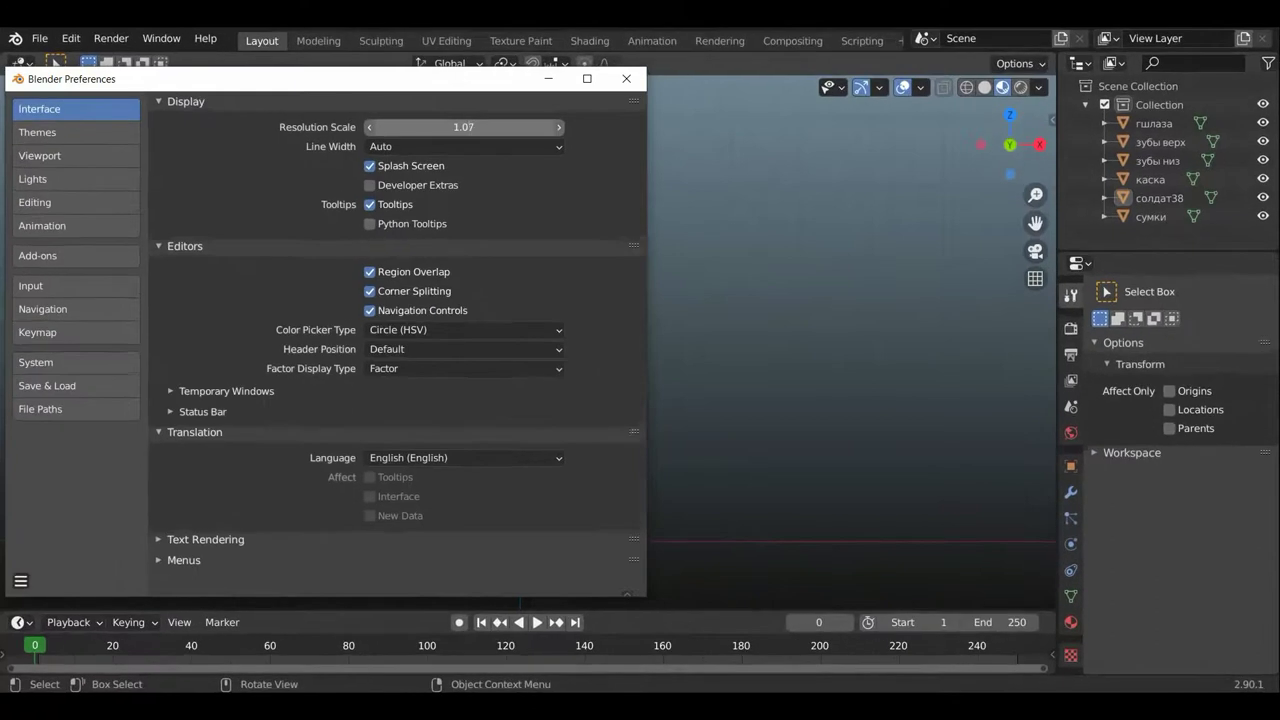
left_click(625, 80)
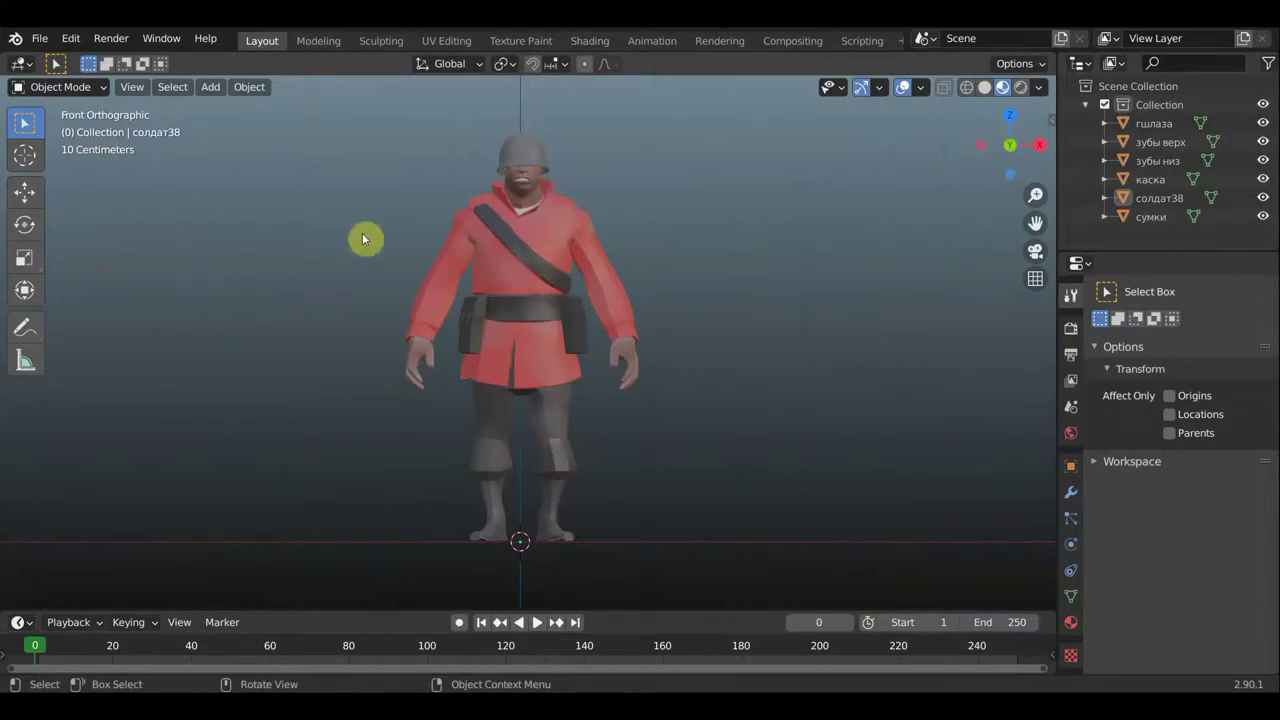
- Select all six soldier parts with гщлаза active and join them with Ctrl+J
left_click(509, 290)
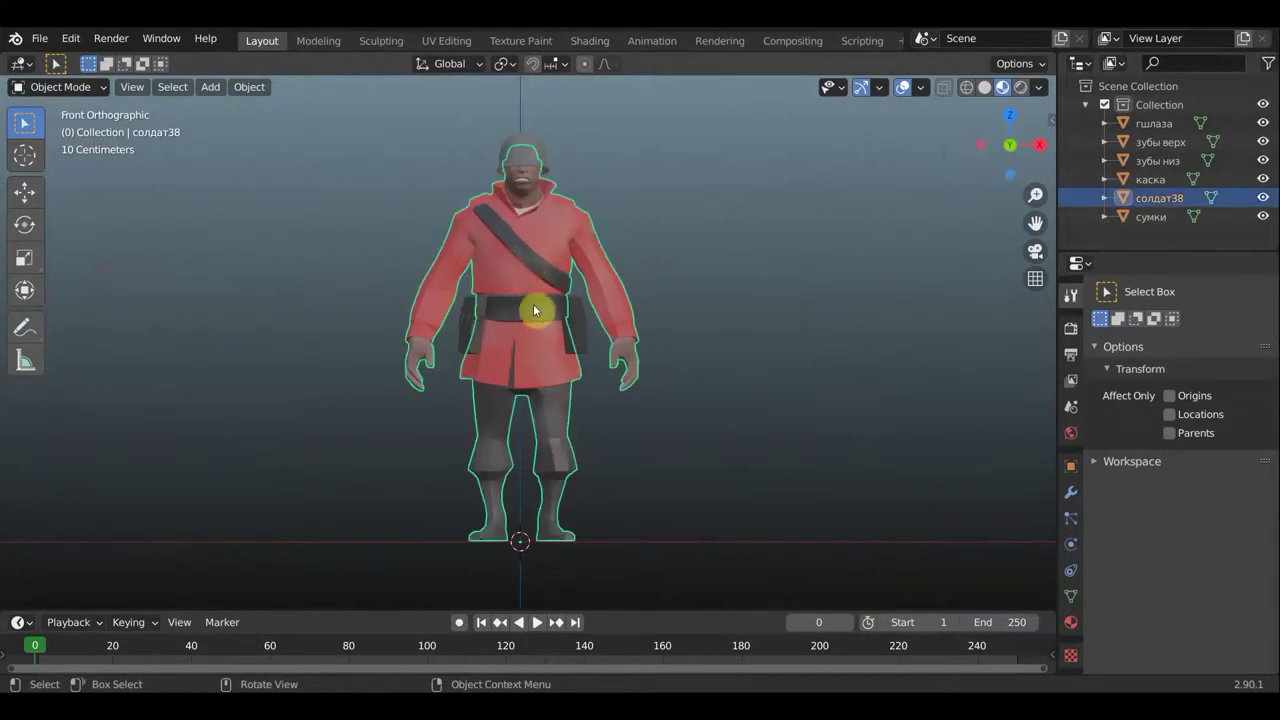
left_click(468, 322, "shift")
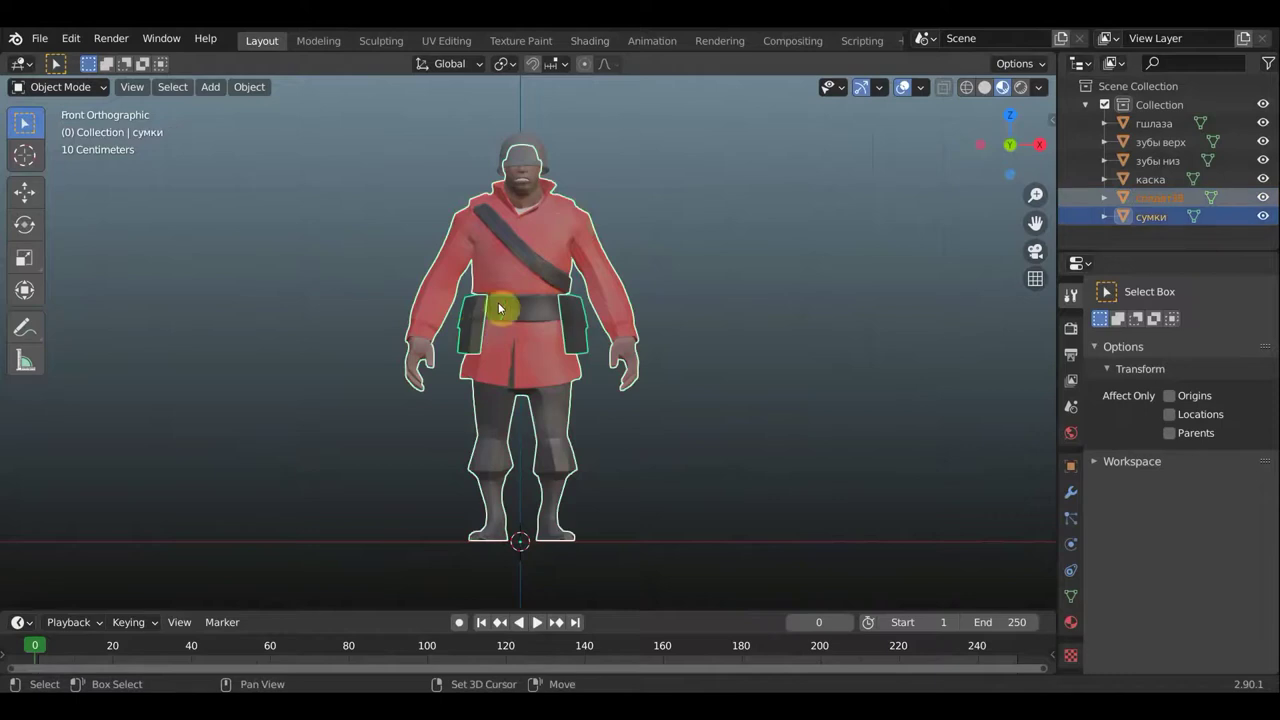
left_click(530, 145, "shift")
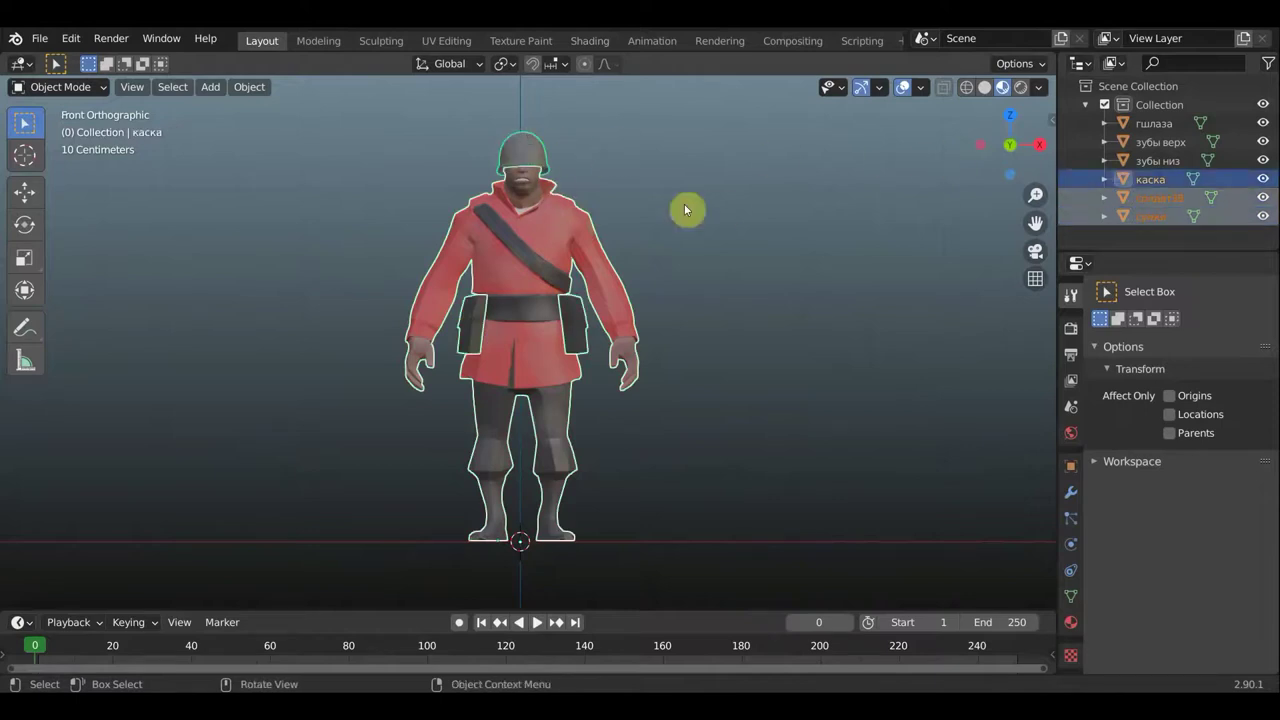
left_click(1154, 160, "shift")
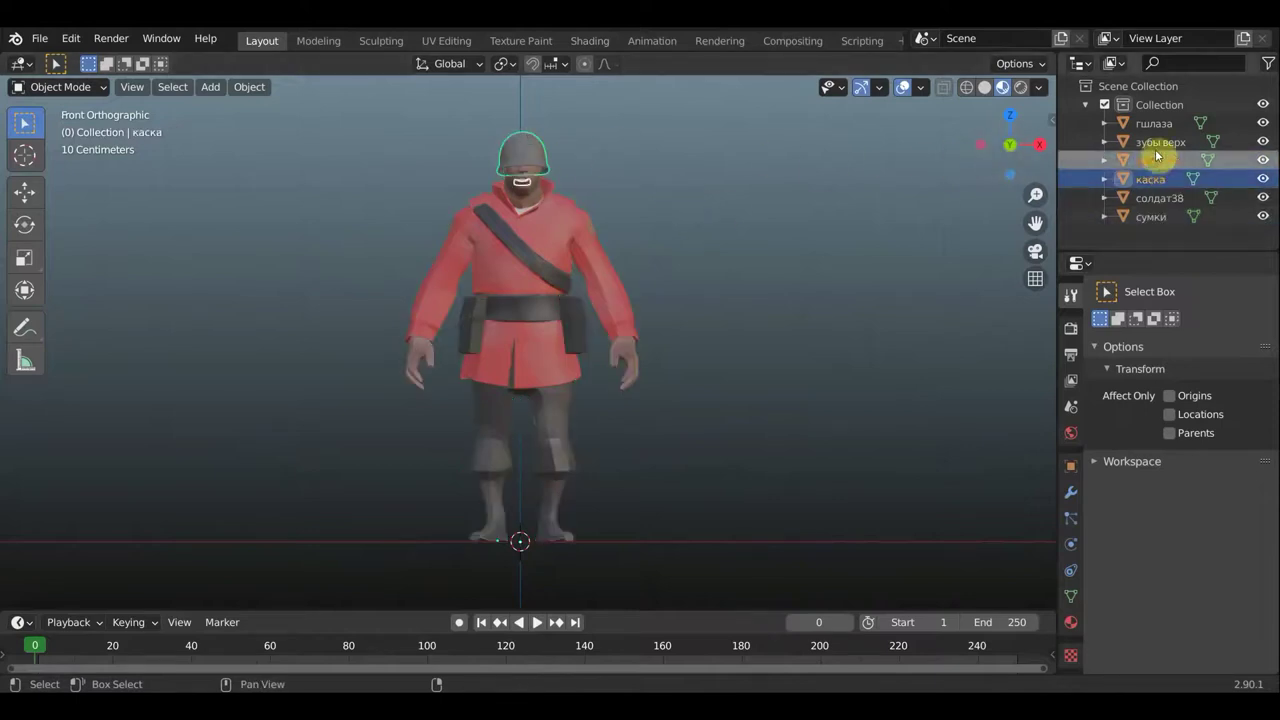
left_click(1155, 123, "shift")
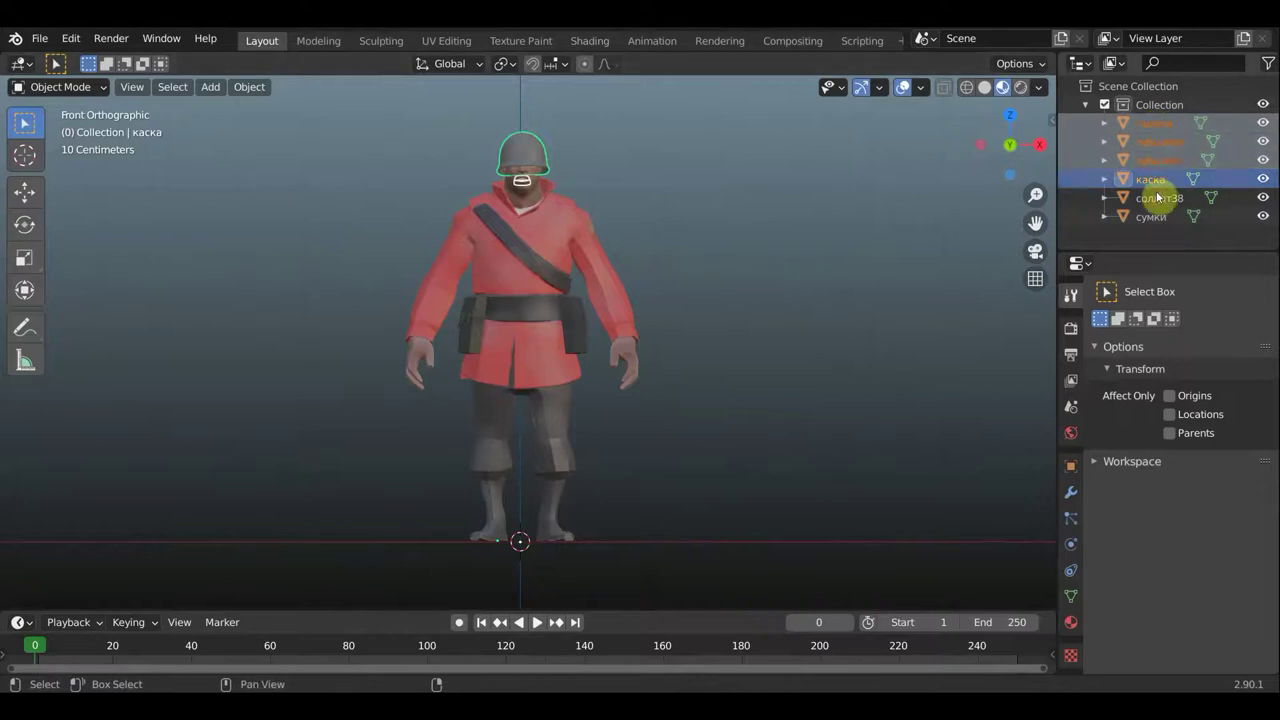
left_click(1157, 218, "shift")
left_click(1155, 217, "shift")
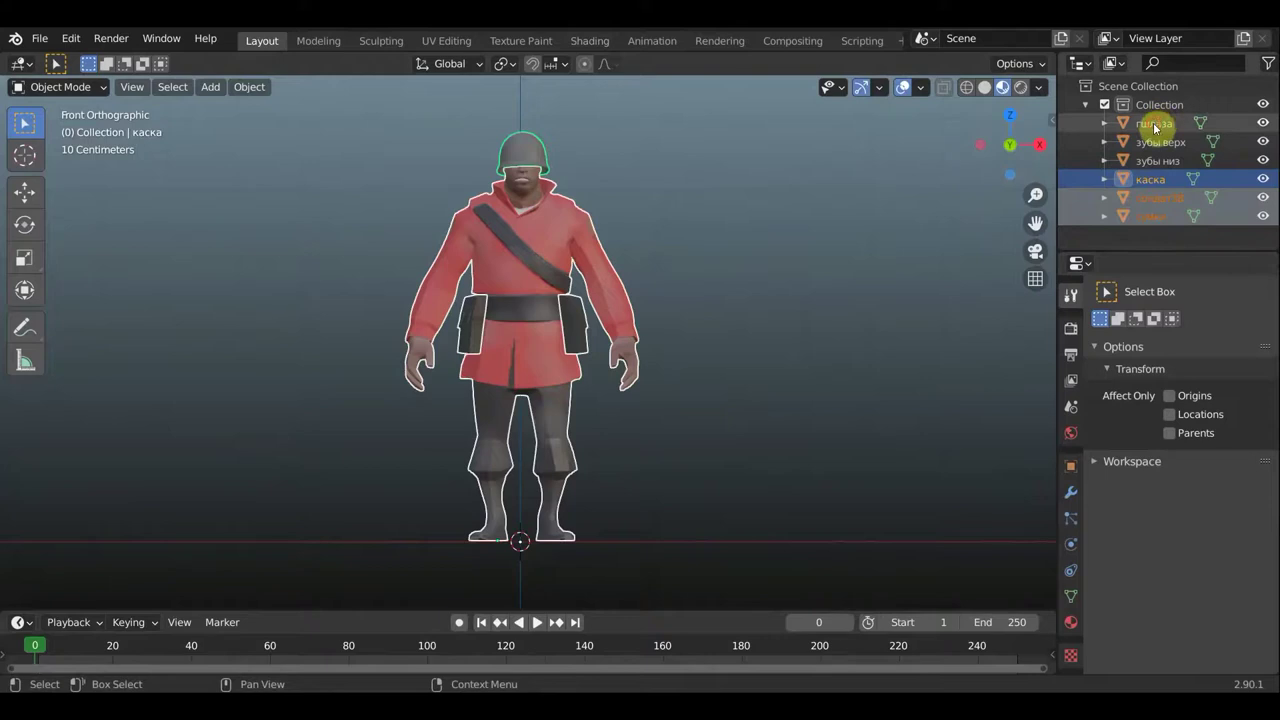
left_click(1153, 123)
left_click(1157, 217, "shift")
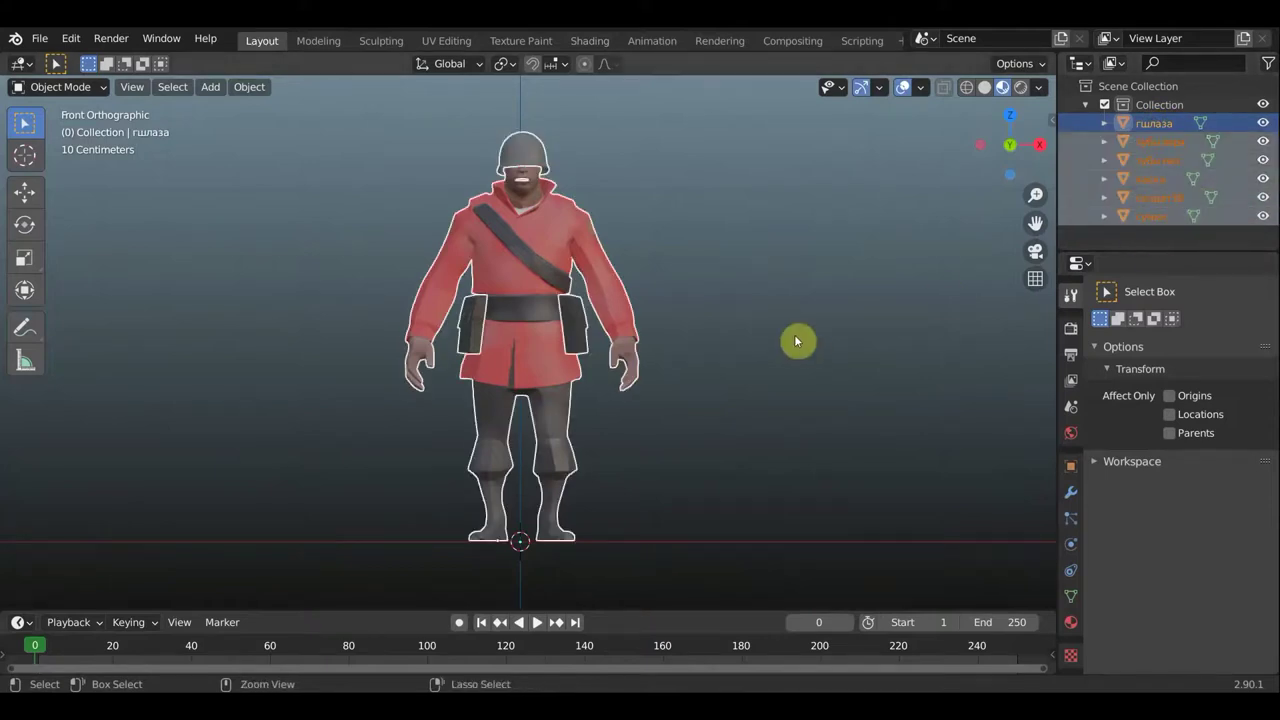
key("ctrl+j")
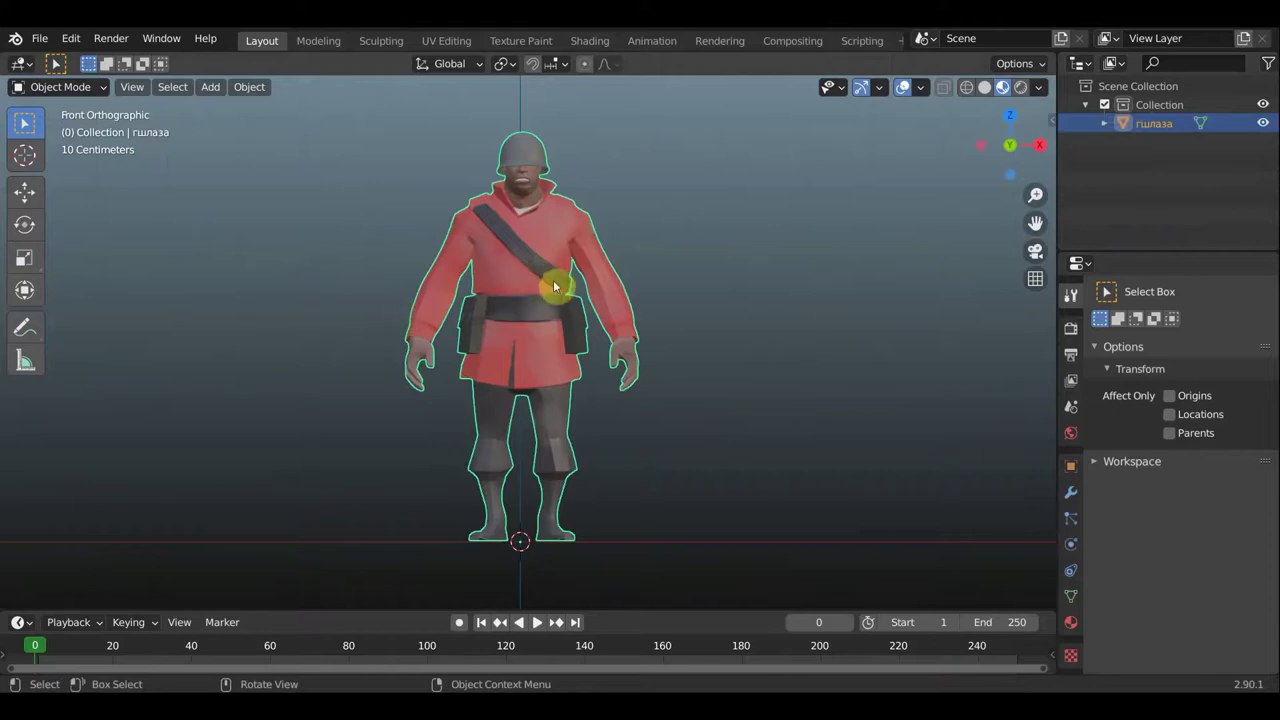
- Move the joined soldier back to the centre and enter Edit Mode
left_click(698, 302)
left_click(575, 338)
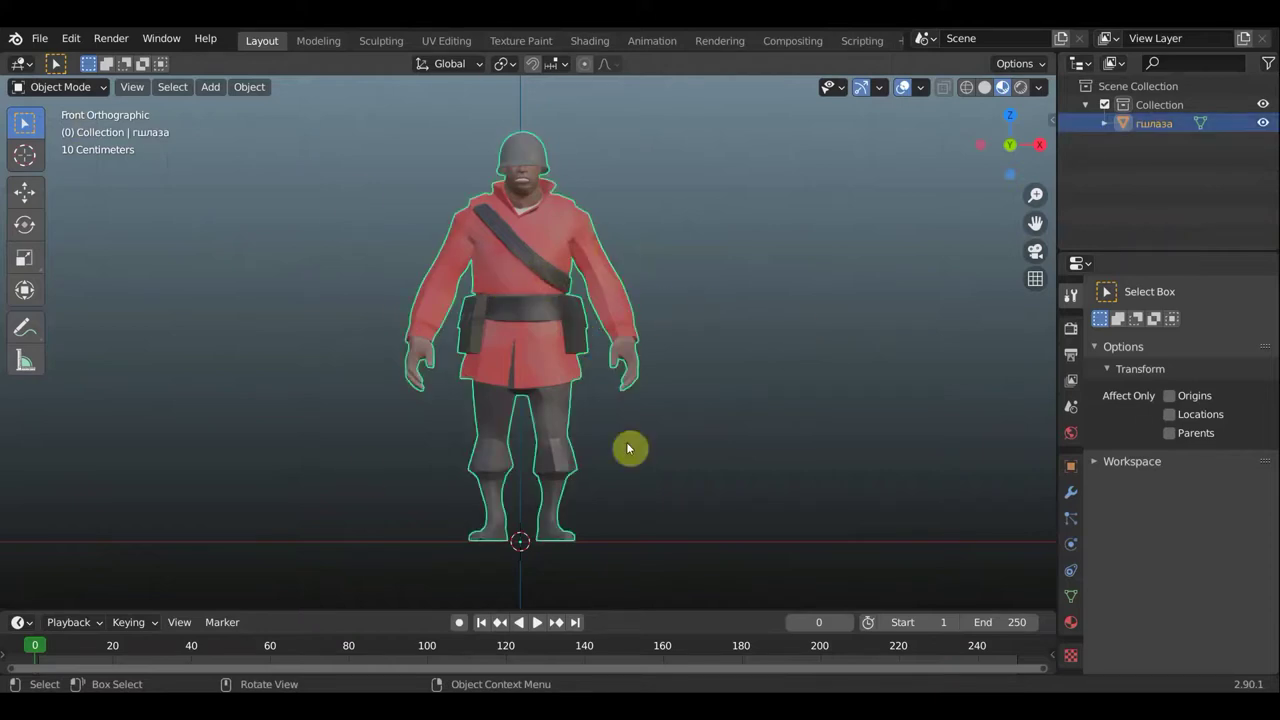
key("g")
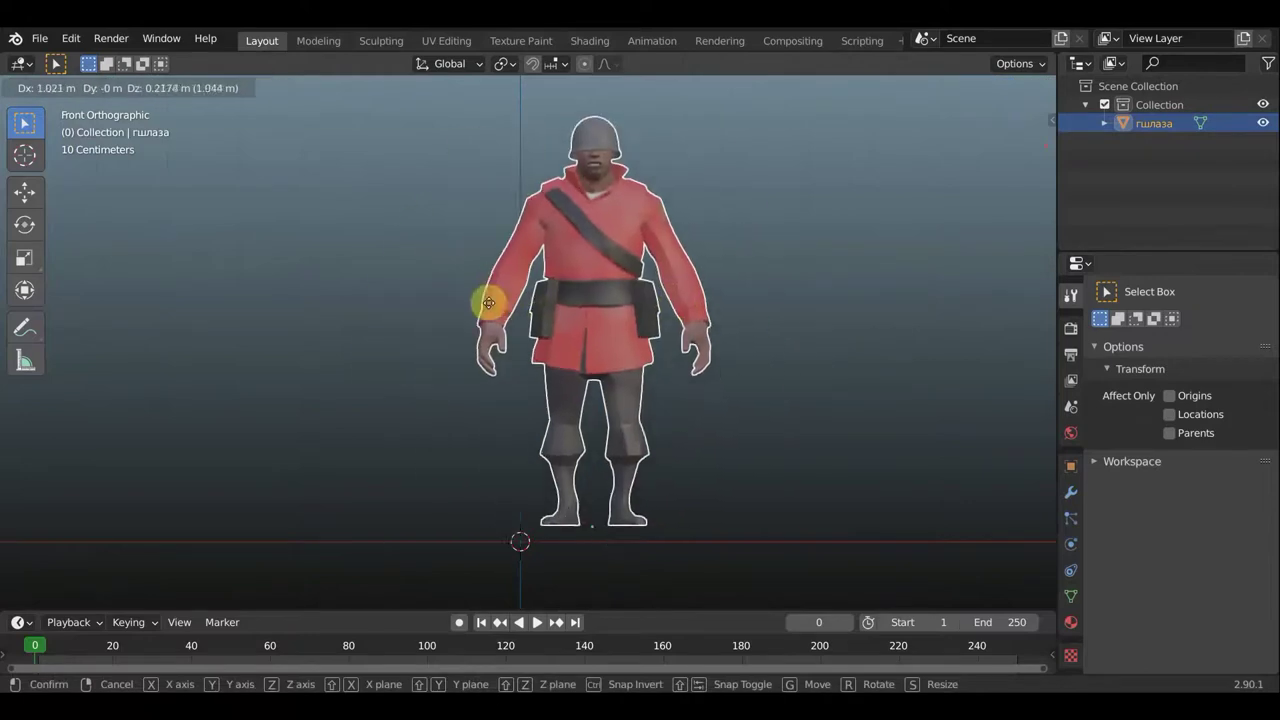
left_click(490, 312)
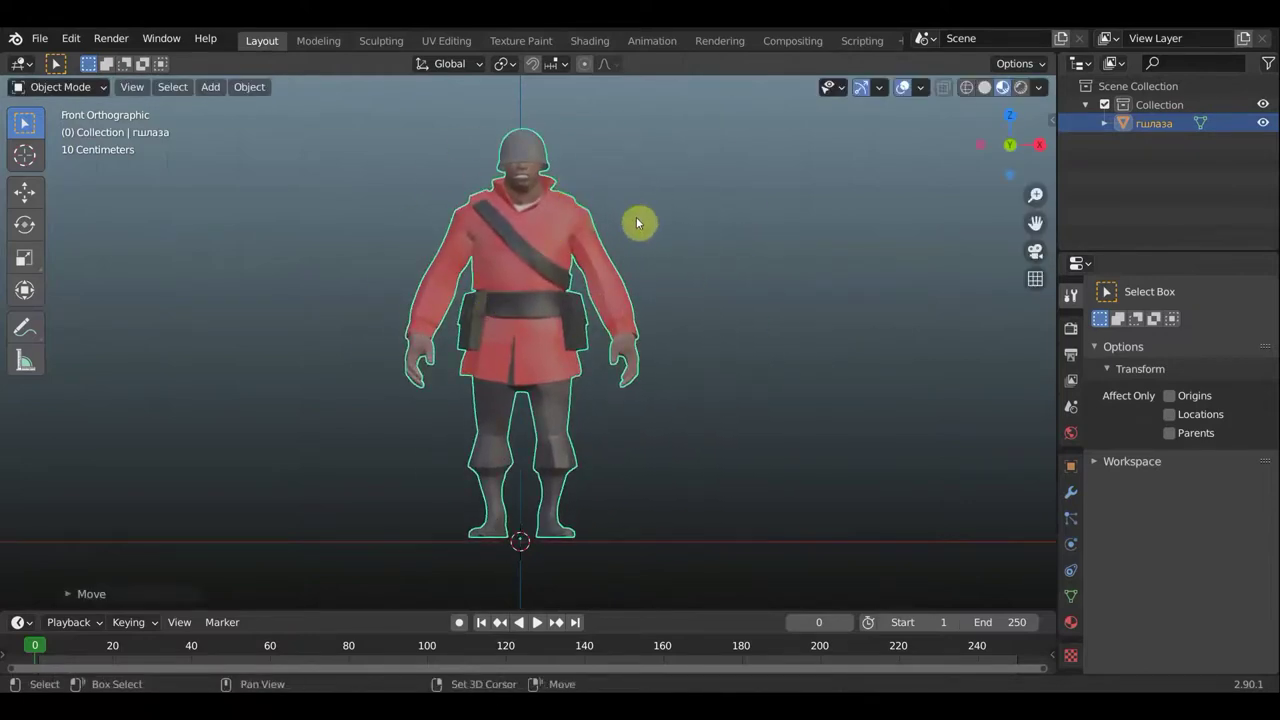
middle_click_drag(632, 209, 636, 240, "shift")
scroll(636, 240, "up", 1)
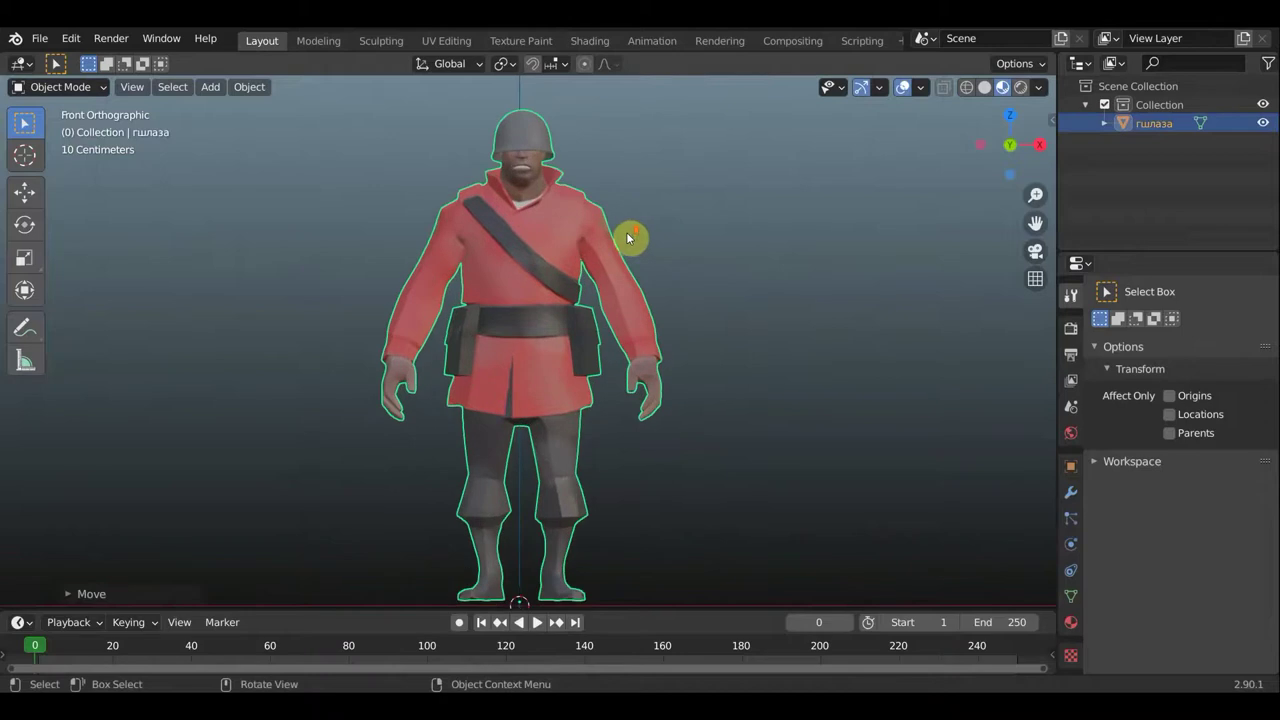
left_click(75, 90)
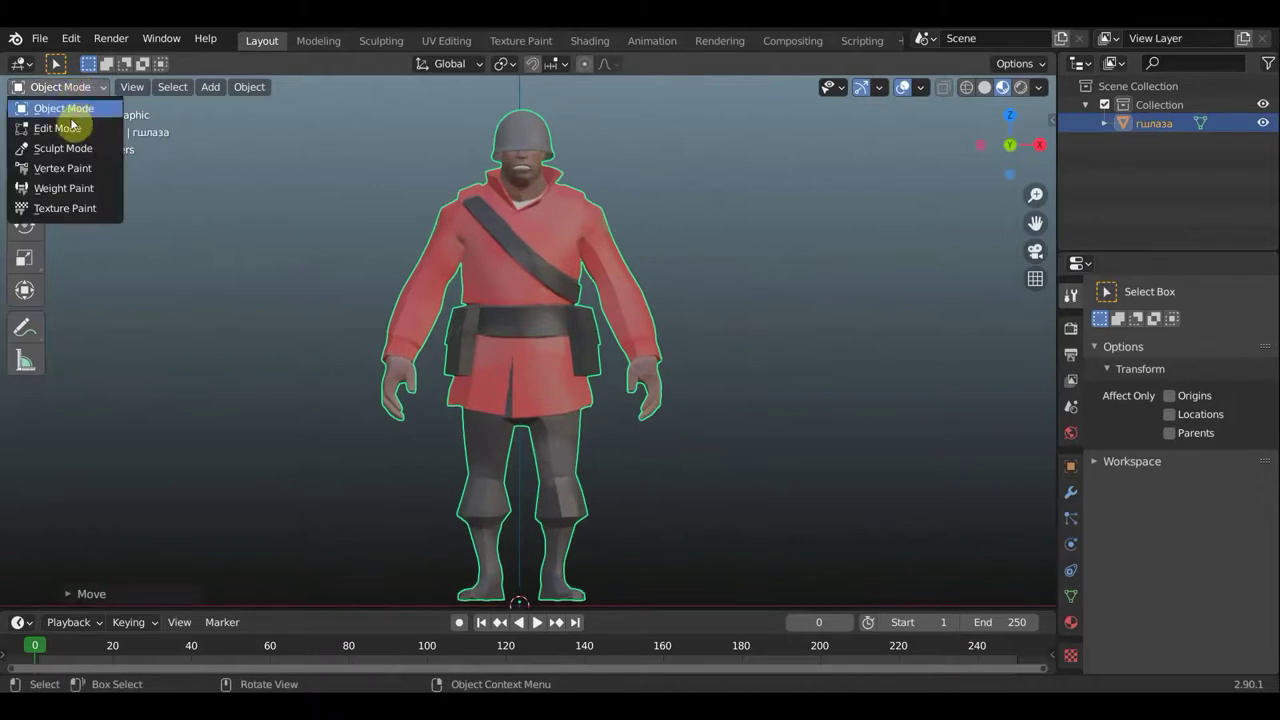
key("Tab")
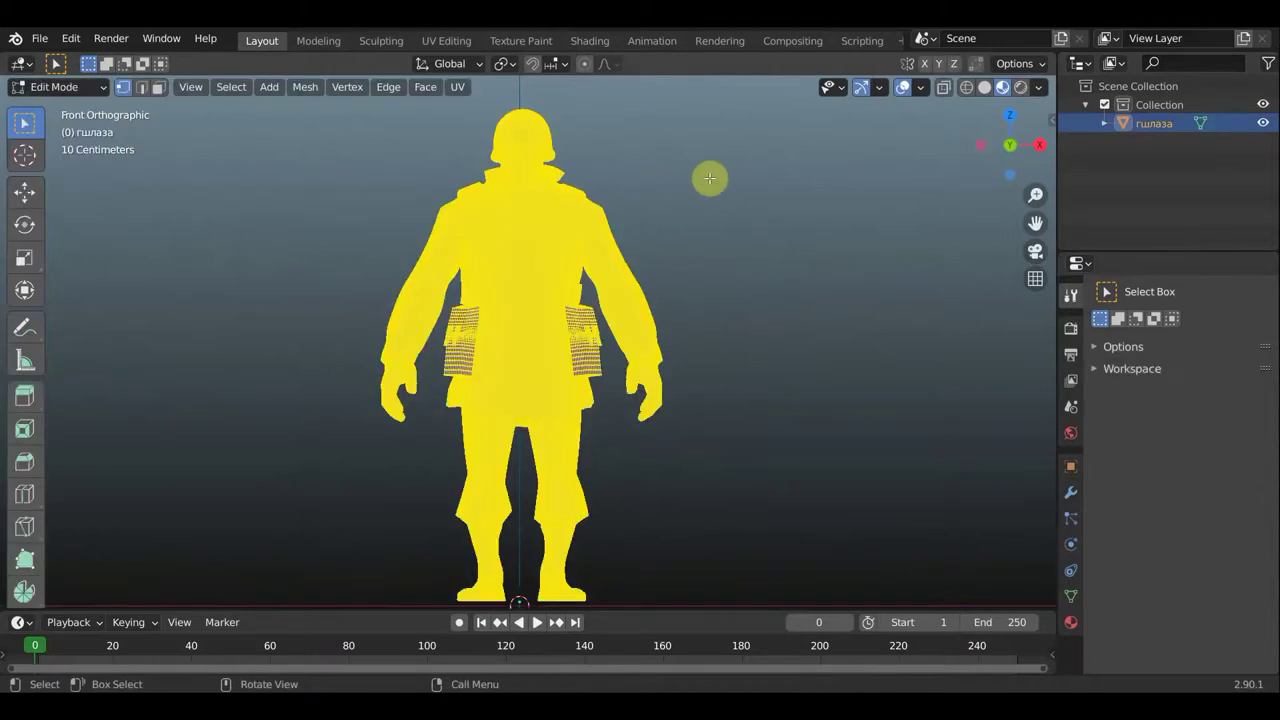
- Turn on X-ray see-through display and deselect the whole mesh, framing the head
left_click(966, 87)
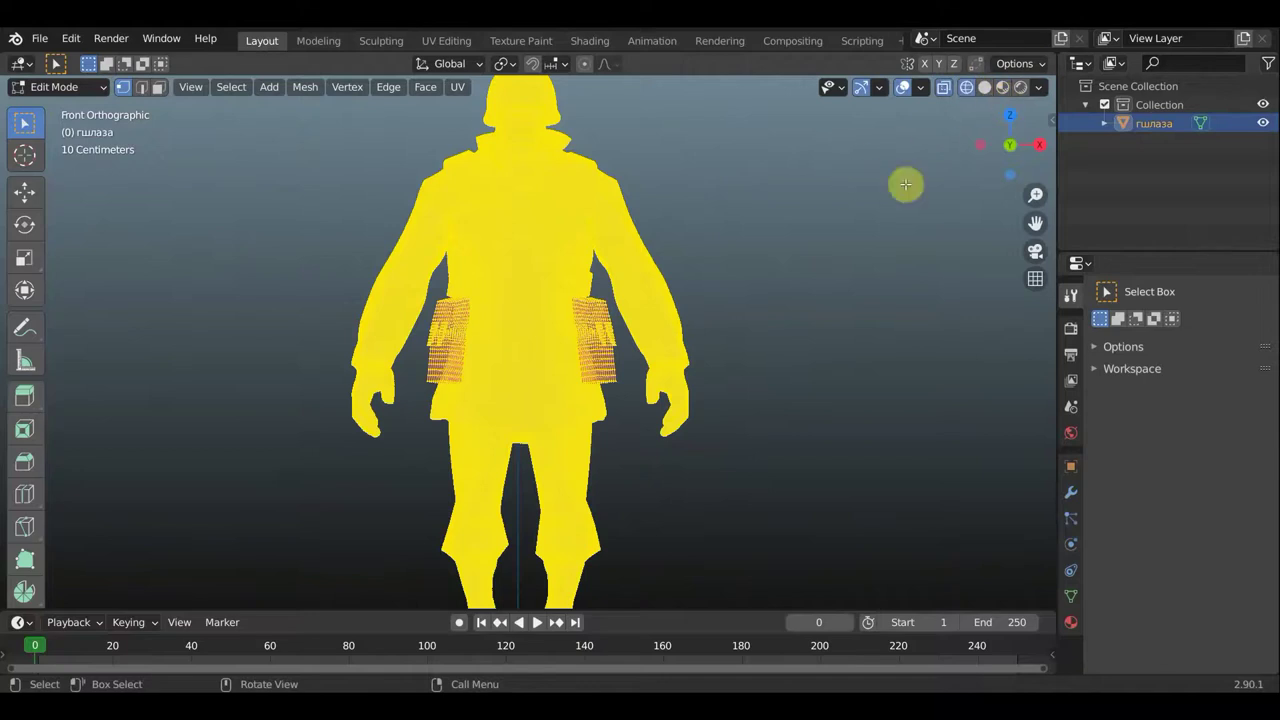
left_click(797, 265)
middle_click_drag(794, 307, 780, 403, "shift")
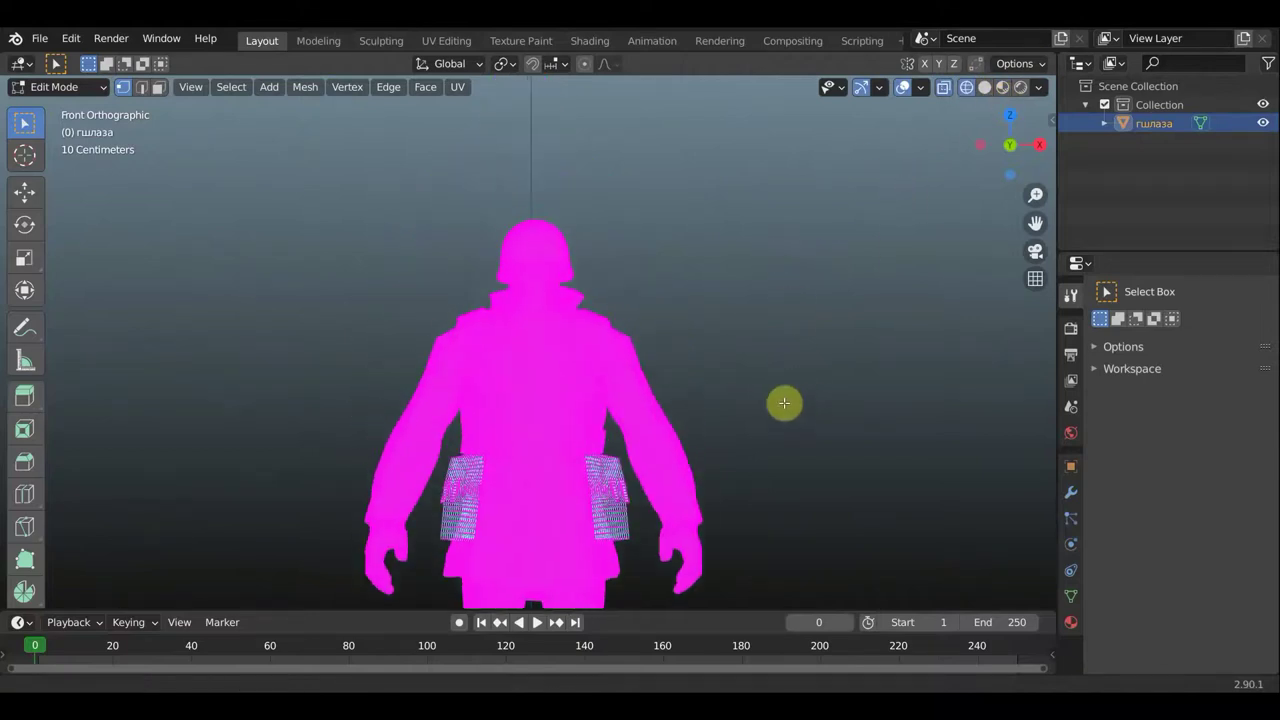
scroll(770, 390, "up", 2)
scroll(768, 376, "up", 2)
scroll(800, 330, "up", 2)
middle_click_drag(850, 277, 819, 375, "shift")
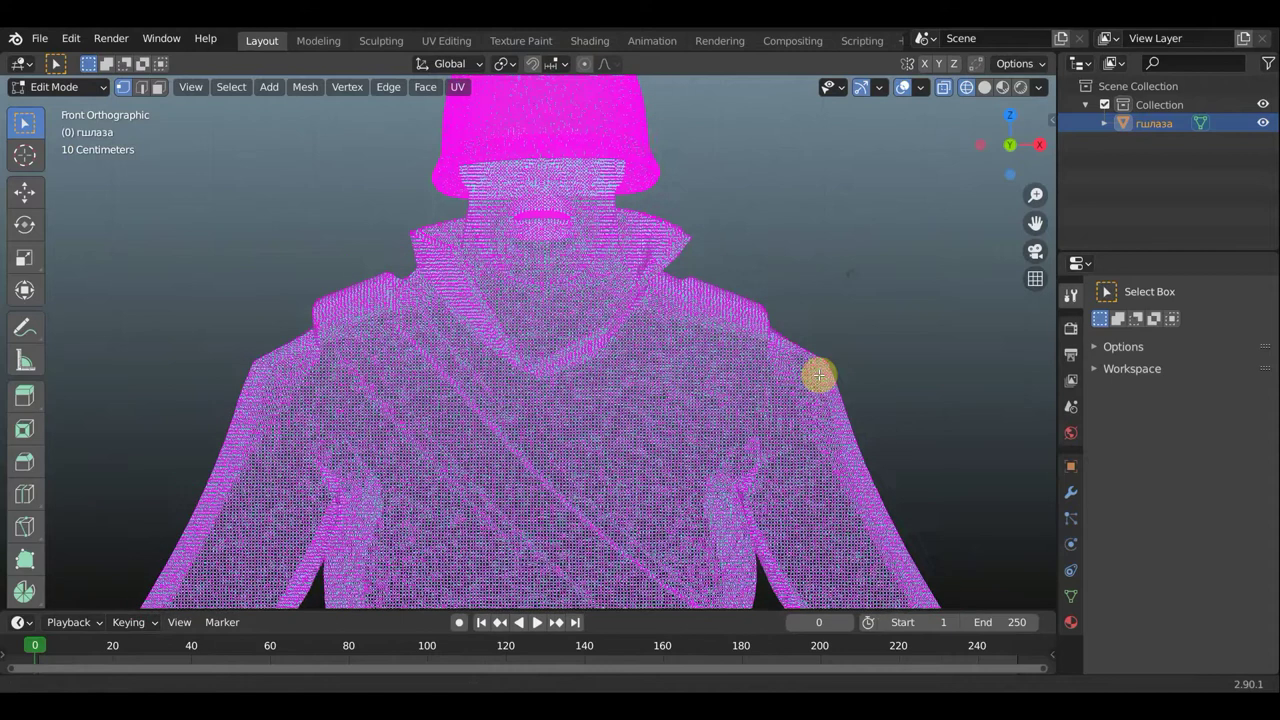
scroll(819, 375, "up", 1)
scroll(803, 274, "up", 2)
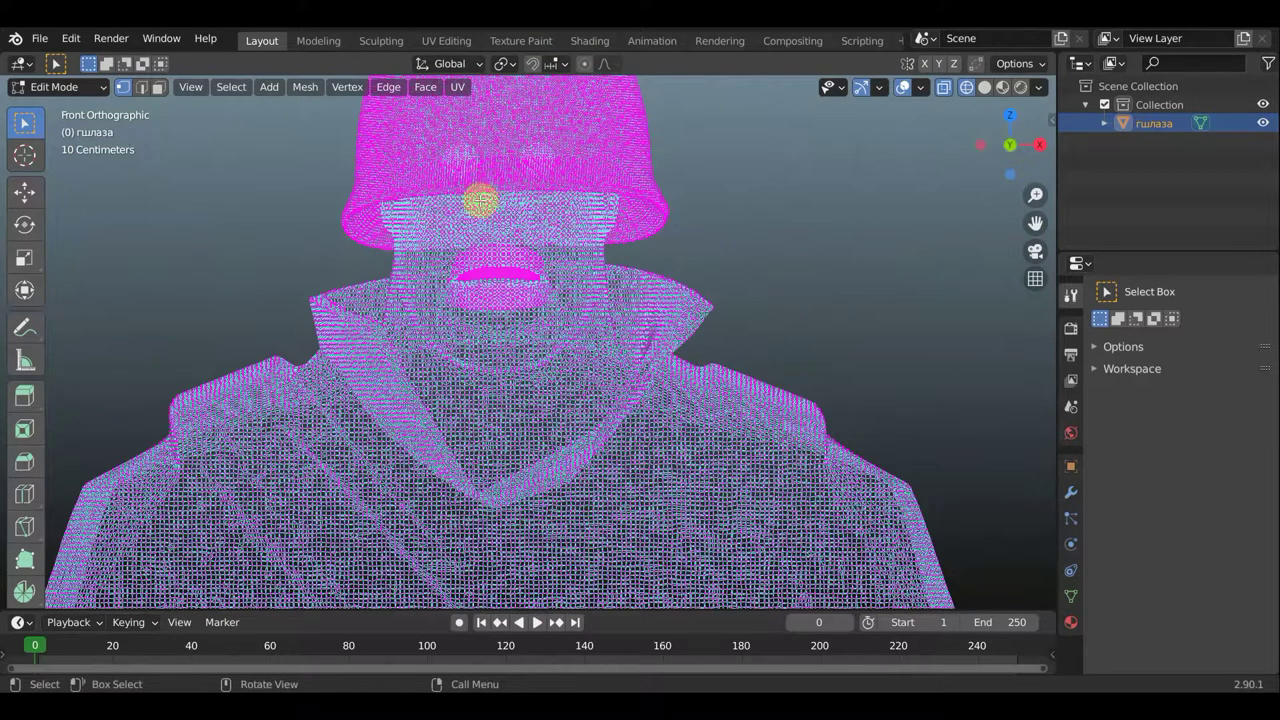
- Return to solid shading and switch to face select mode
left_click(985, 88)
scroll(871, 240, "down", 1)
scroll(850, 270, "down", 3)
scroll(834, 230, "down", 1)
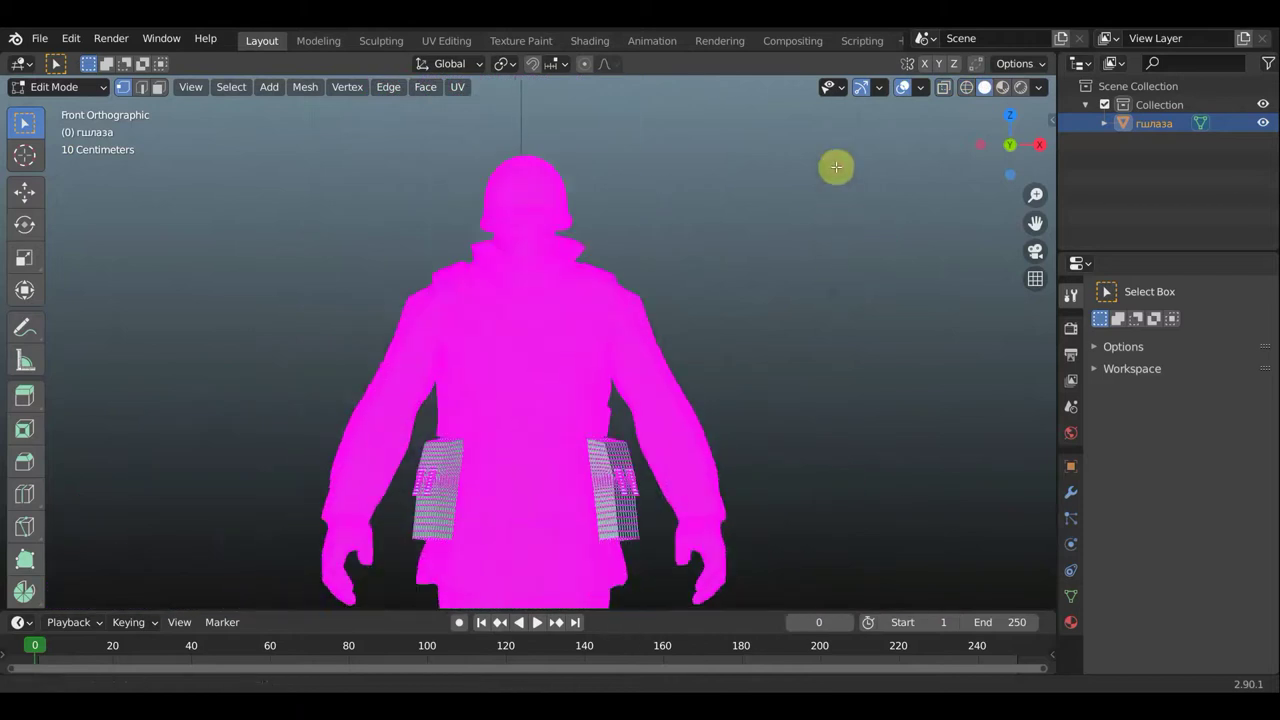
scroll(836, 200, "down", 3, "shift")
scroll(835, 240, "down", 1)
scroll(834, 251, "down", 2)
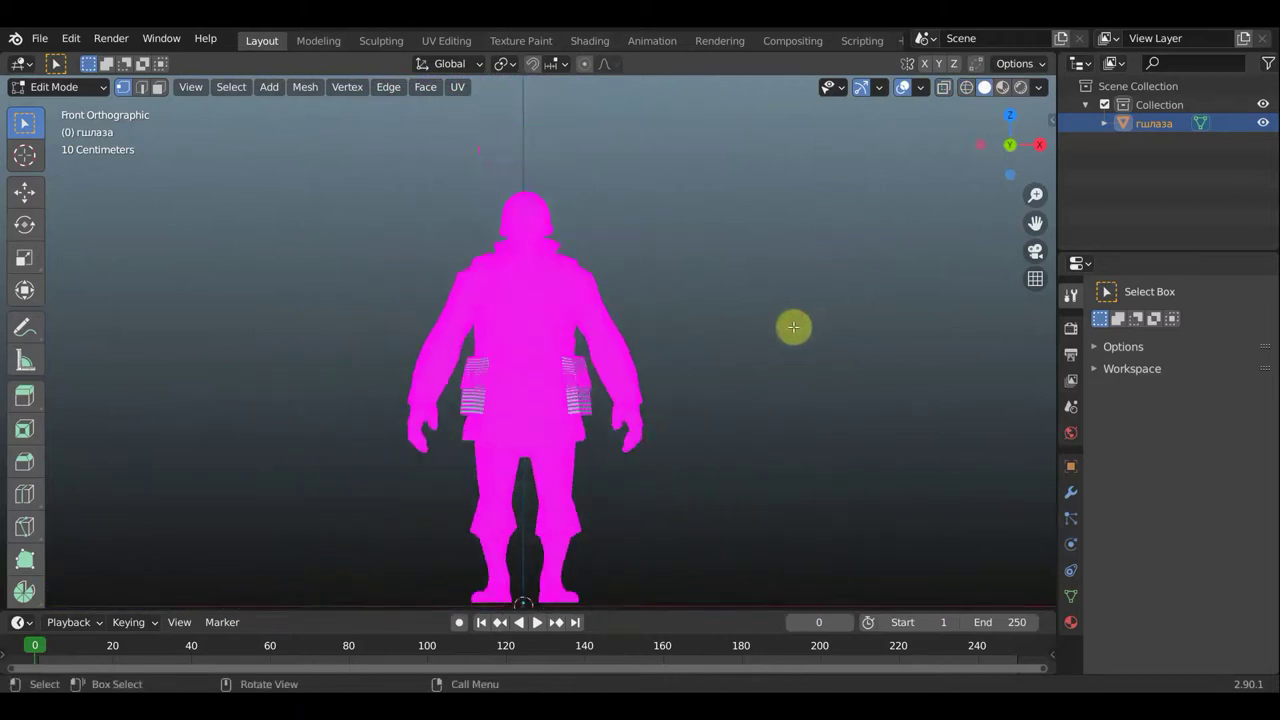
scroll(790, 300, "down", 2, "shift")
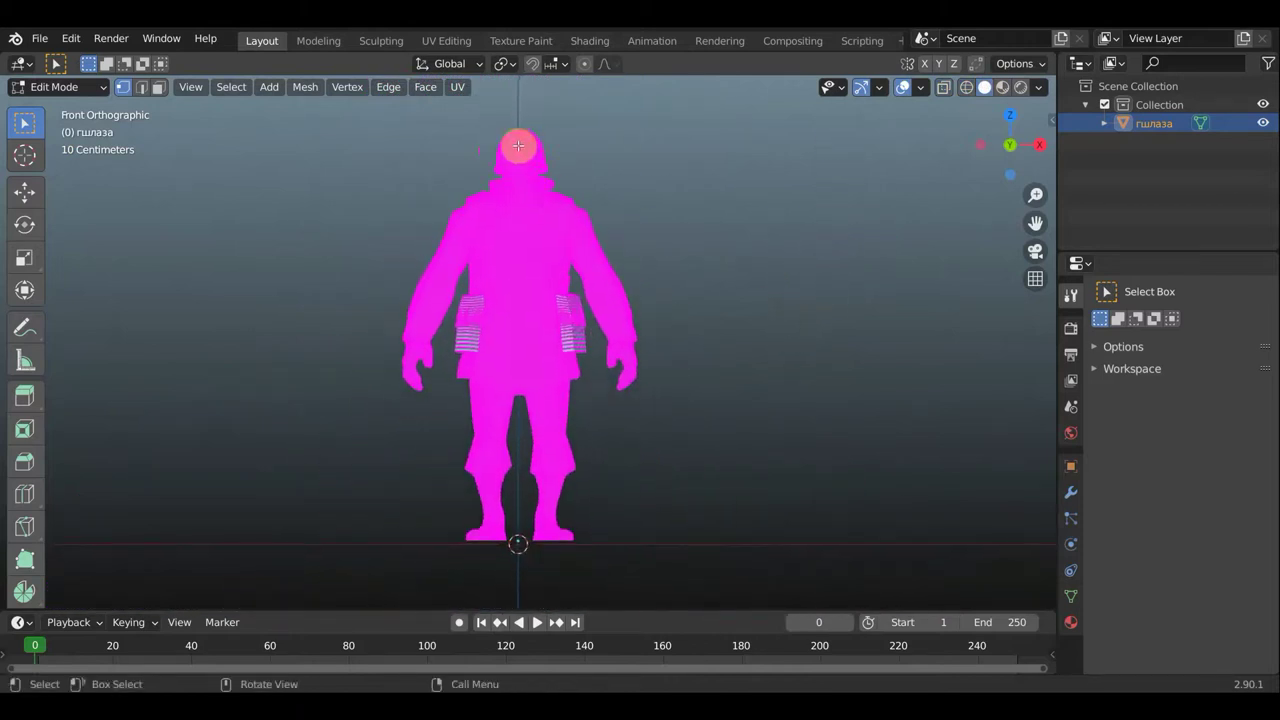
left_click(160, 89)
scroll(694, 211, "up", 3)
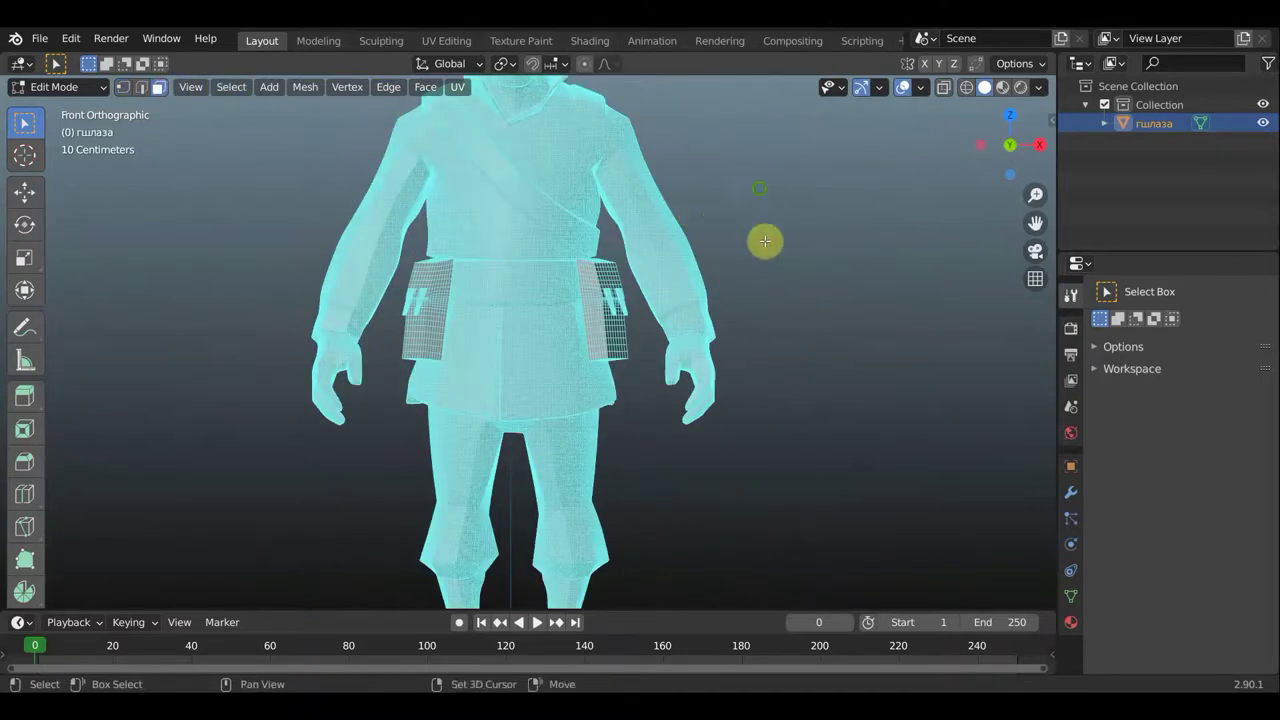
scroll(763, 240, "up", 2, "shift")
scroll(737, 280, "up", 4)
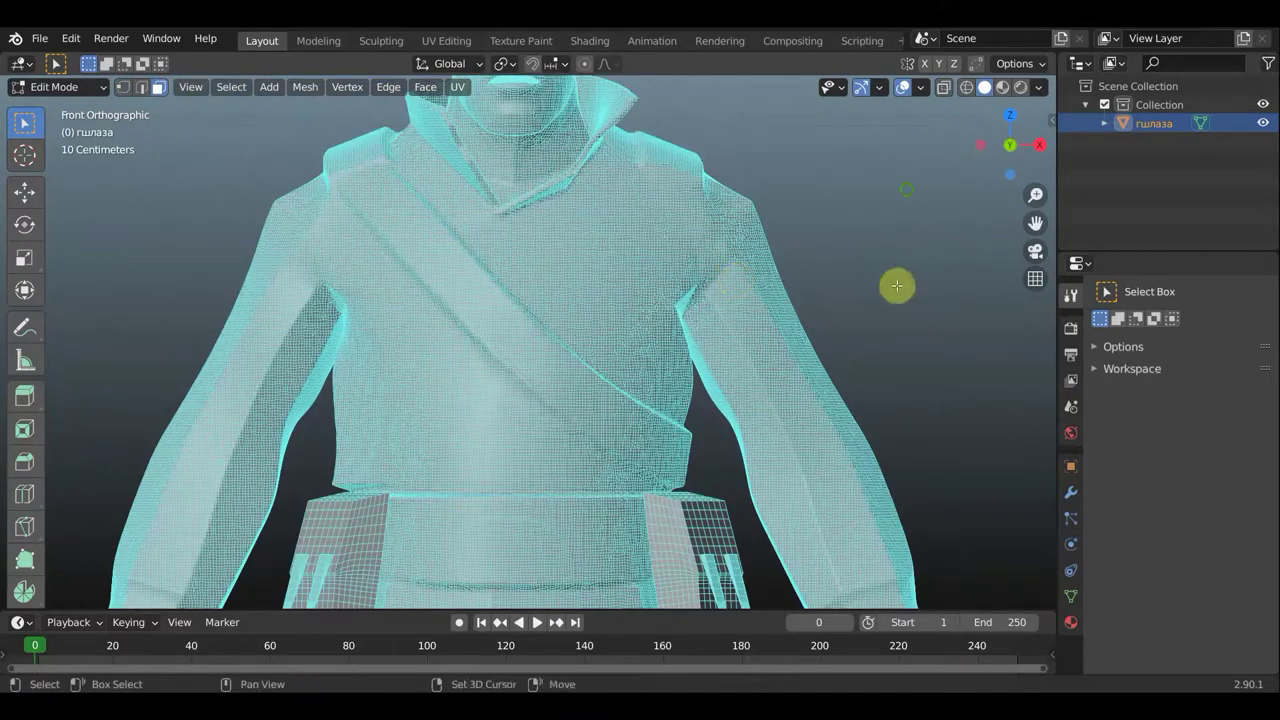
scroll(897, 300, "down", 2)
scroll(897, 394, "up", 2, "shift")
scroll(600, 209, "up", 2)
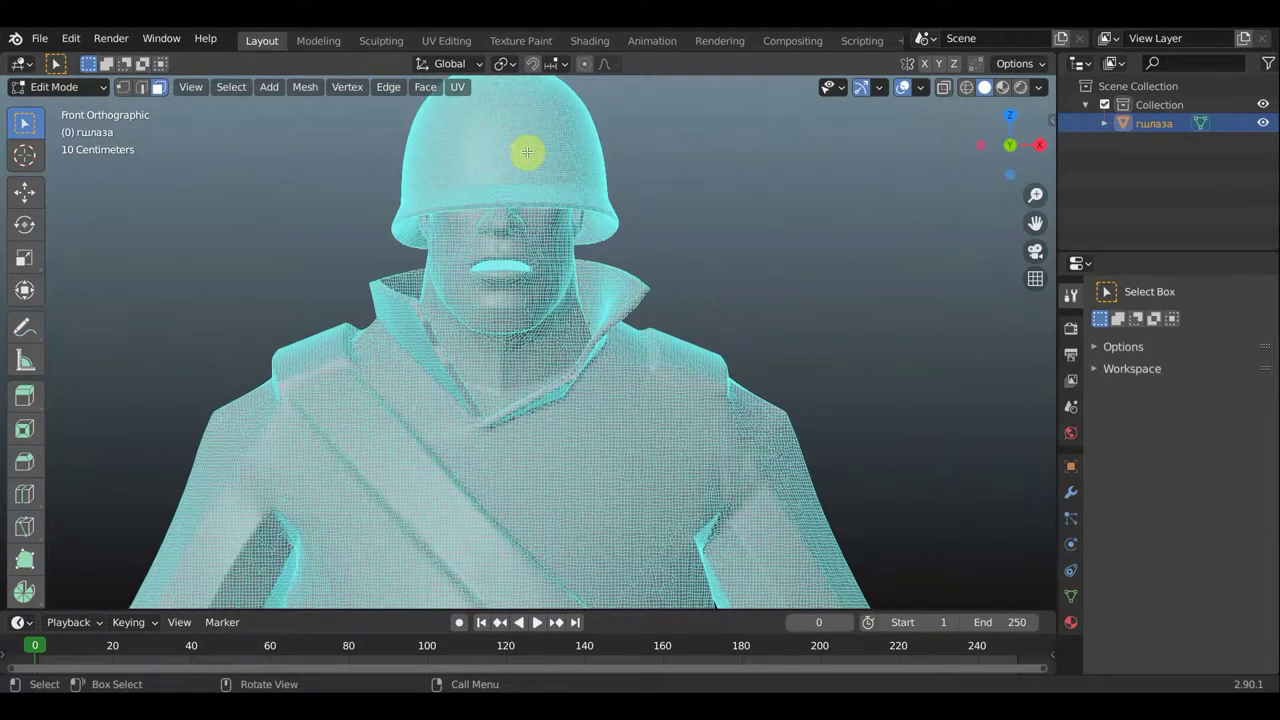
- Select the linked helmet geometry with L and separate it with P > Selection
key("l")
scroll(600, 180, "down", 3)
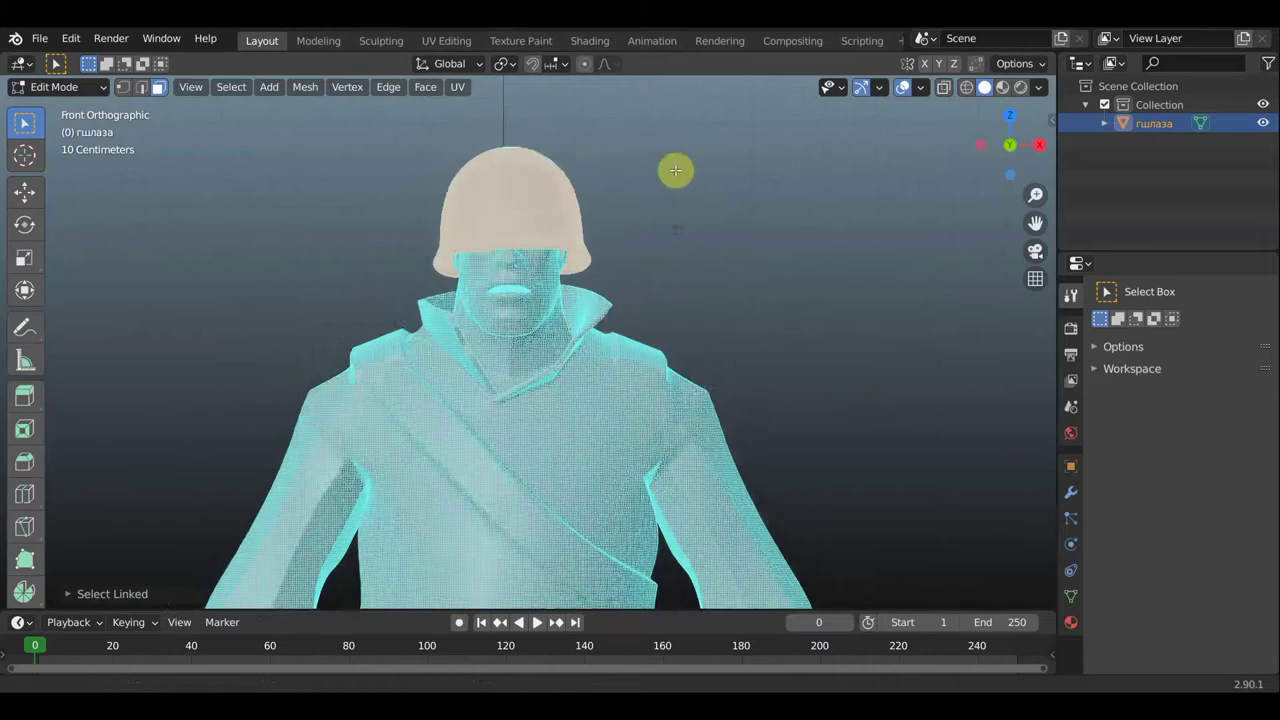
scroll(678, 170, "down", 2)
scroll(688, 215, "down", 1)
middle_click_drag(688, 215, 686, 172, "shift")
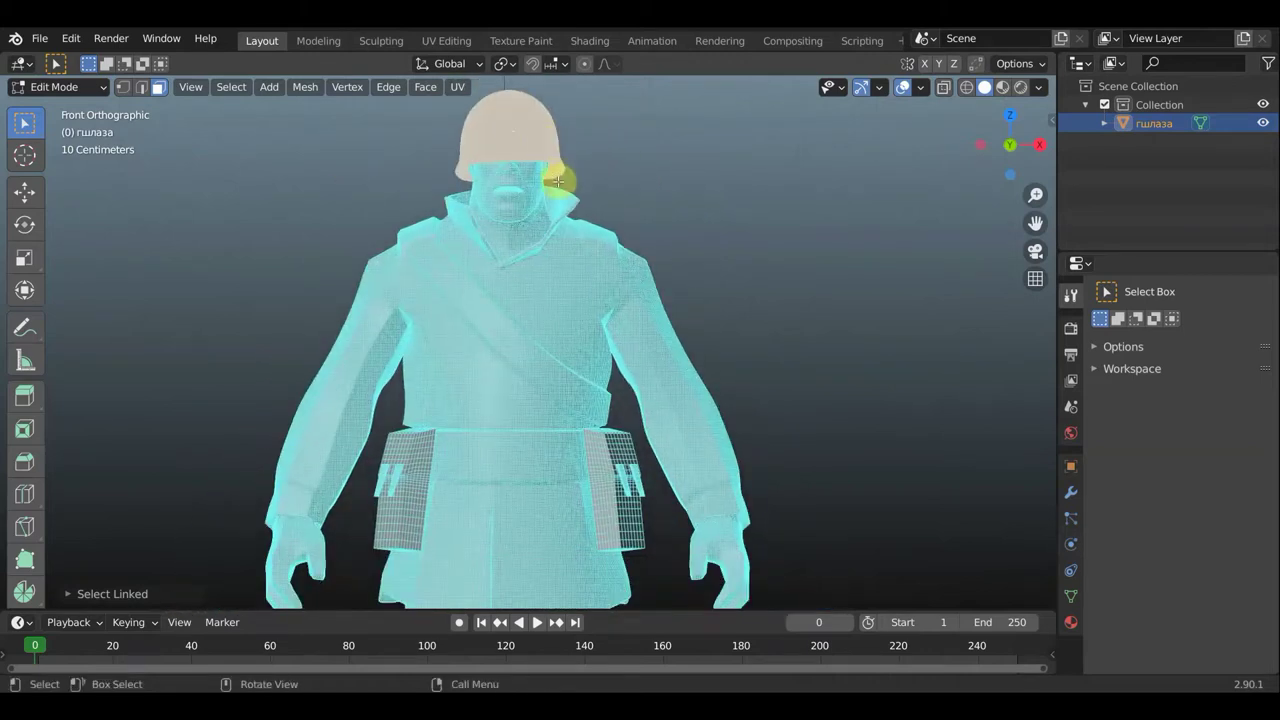
key("p")
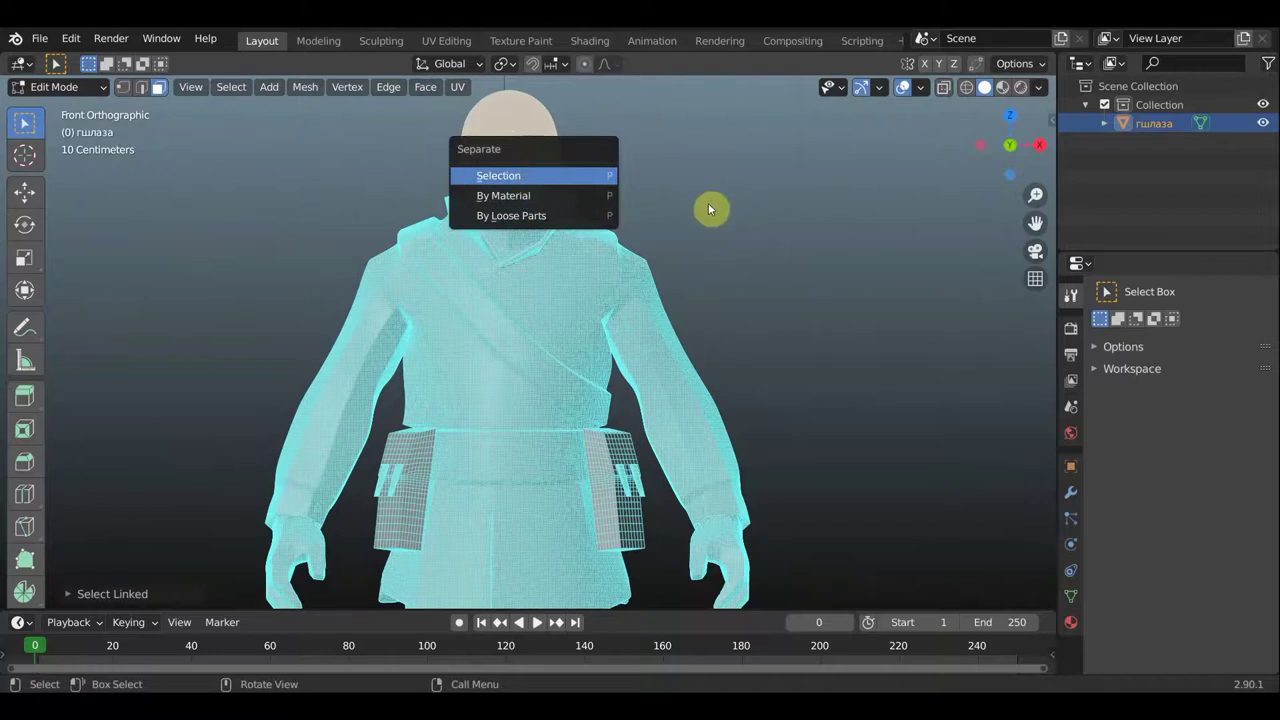
key("Return")
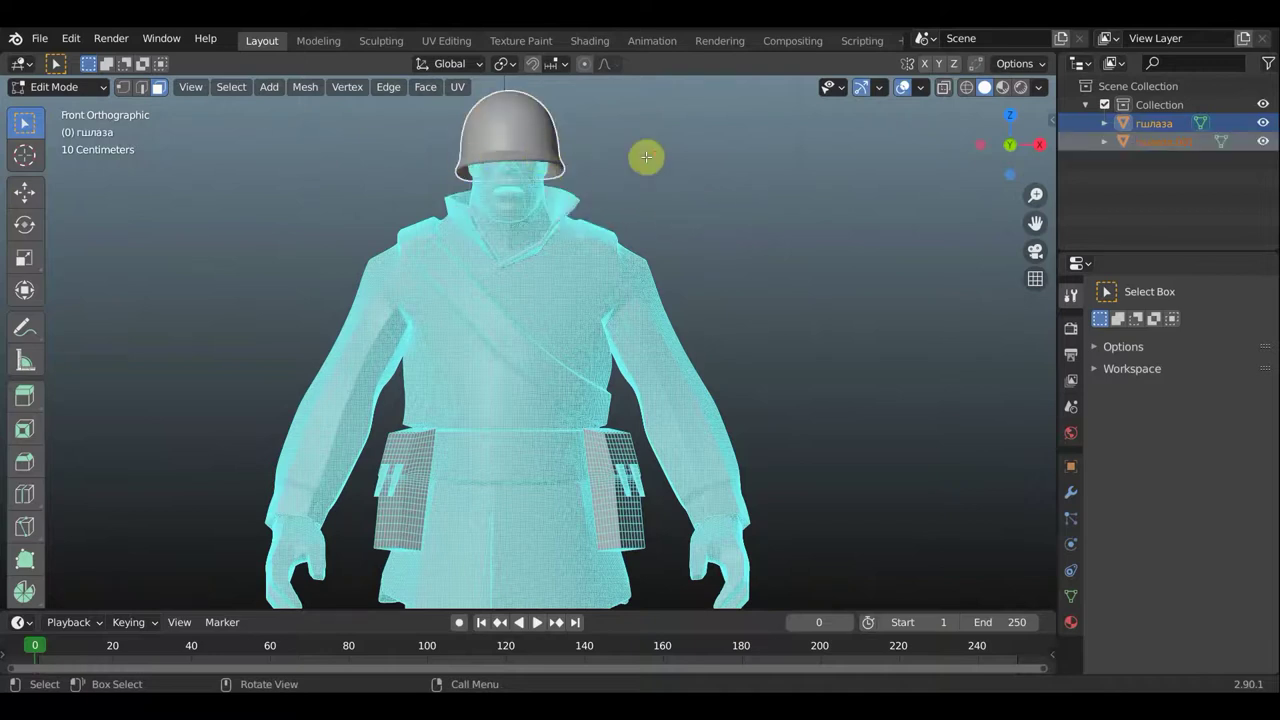
scroll(620, 162, "down", 1)
middle_click_drag(663, 245, 666, 143, "shift")
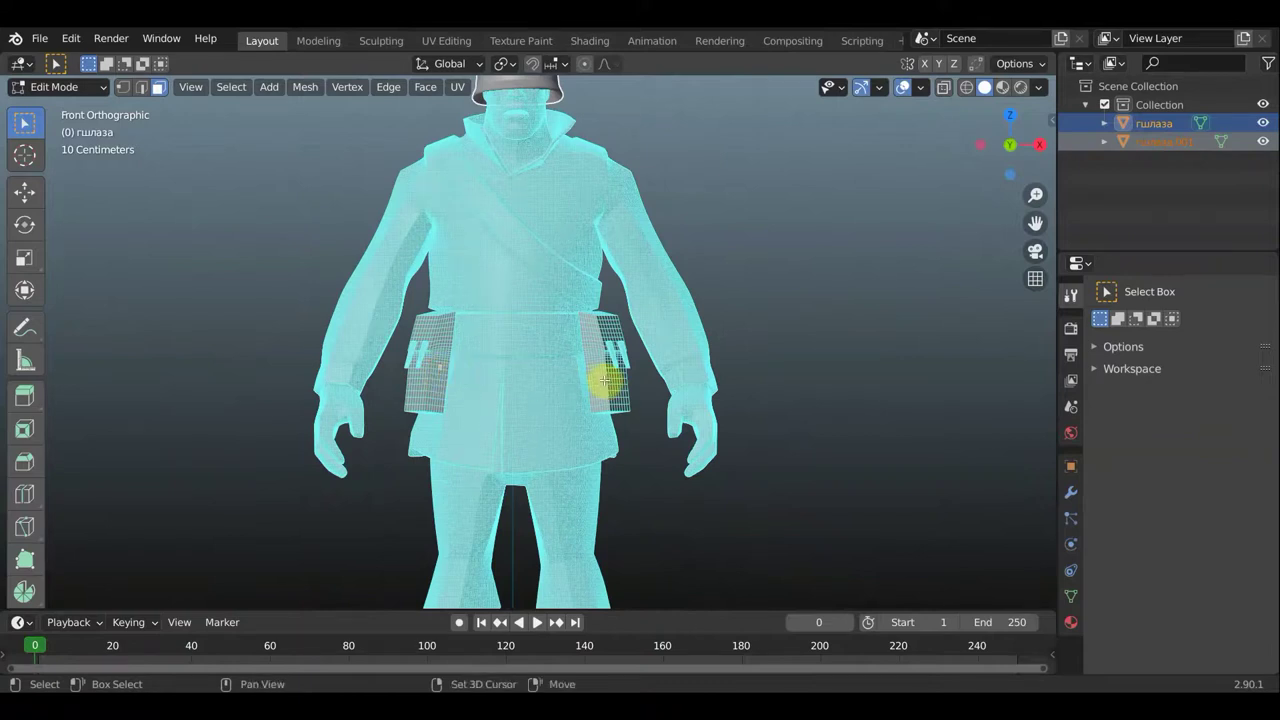
middle_click_drag(617, 391, 643, 368)
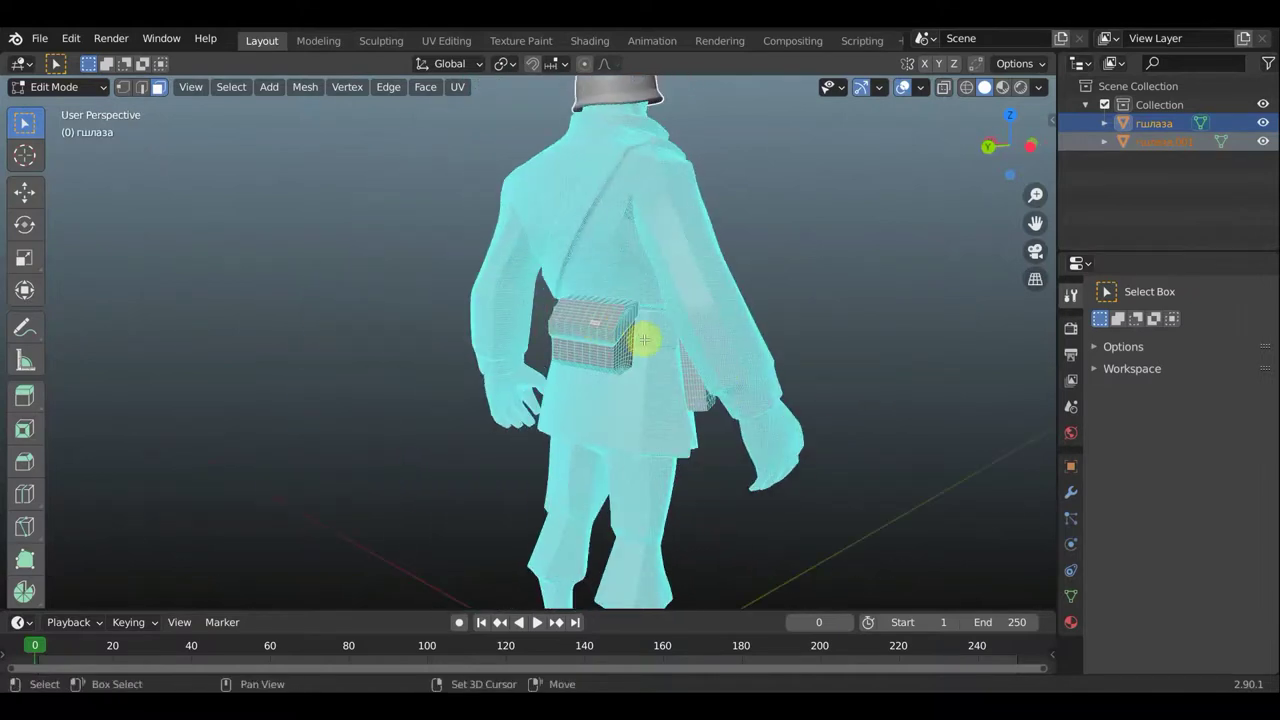
- Select the connected body with Shift+L and invert the selection to isolate the belt pouches
mouse_move(608, 343)
middle_mouse_down()
mouse_move(289, 337)
mouse_move(341, 329)
middle_mouse_up()
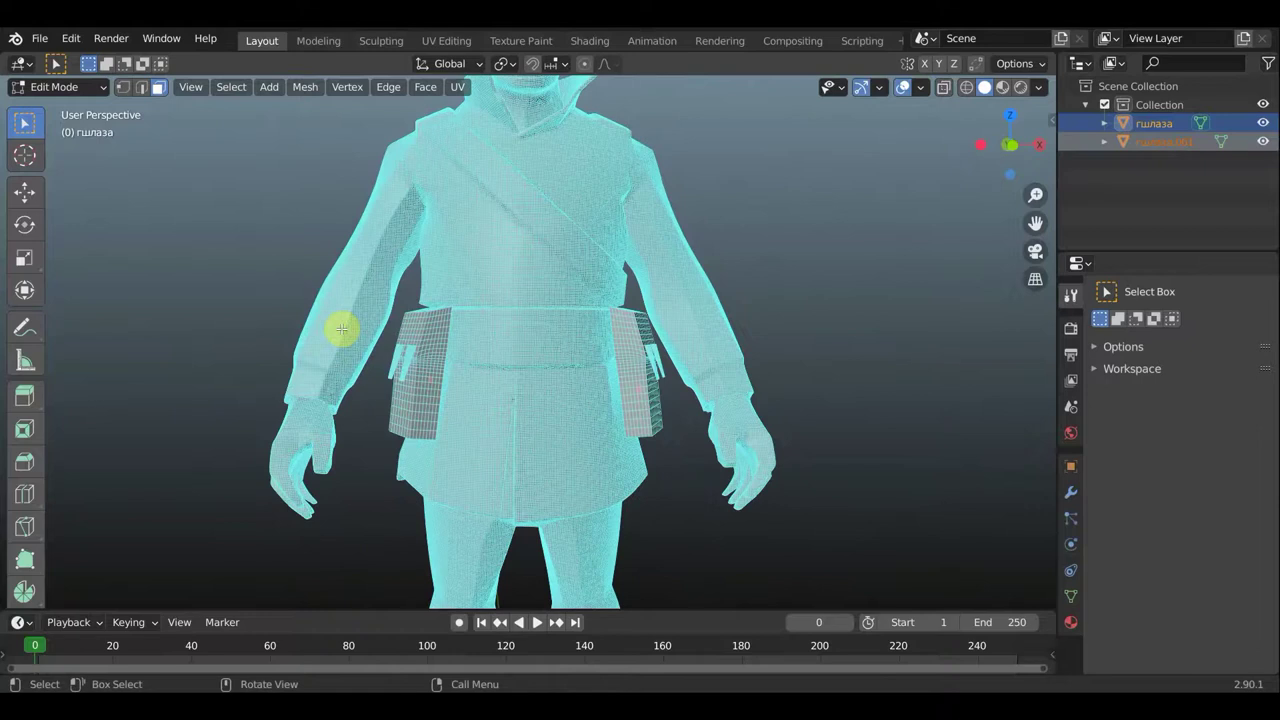
key("shift+l")
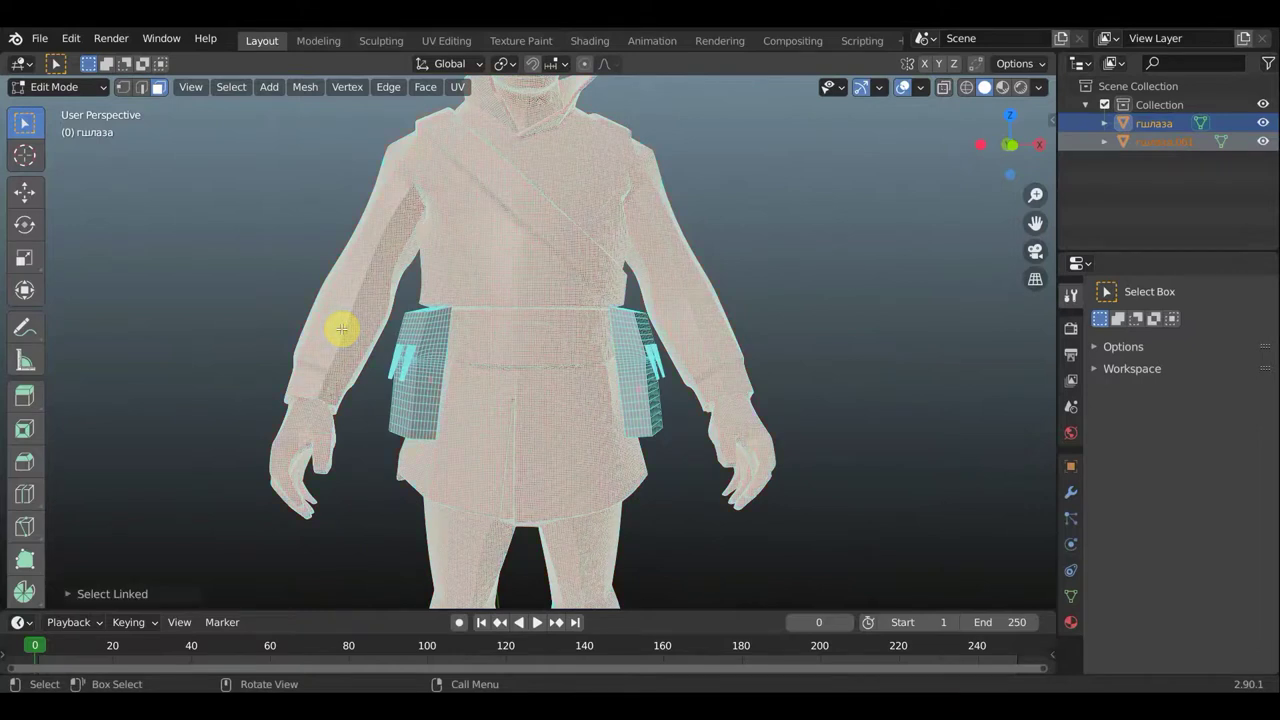
key("ctrl+i")
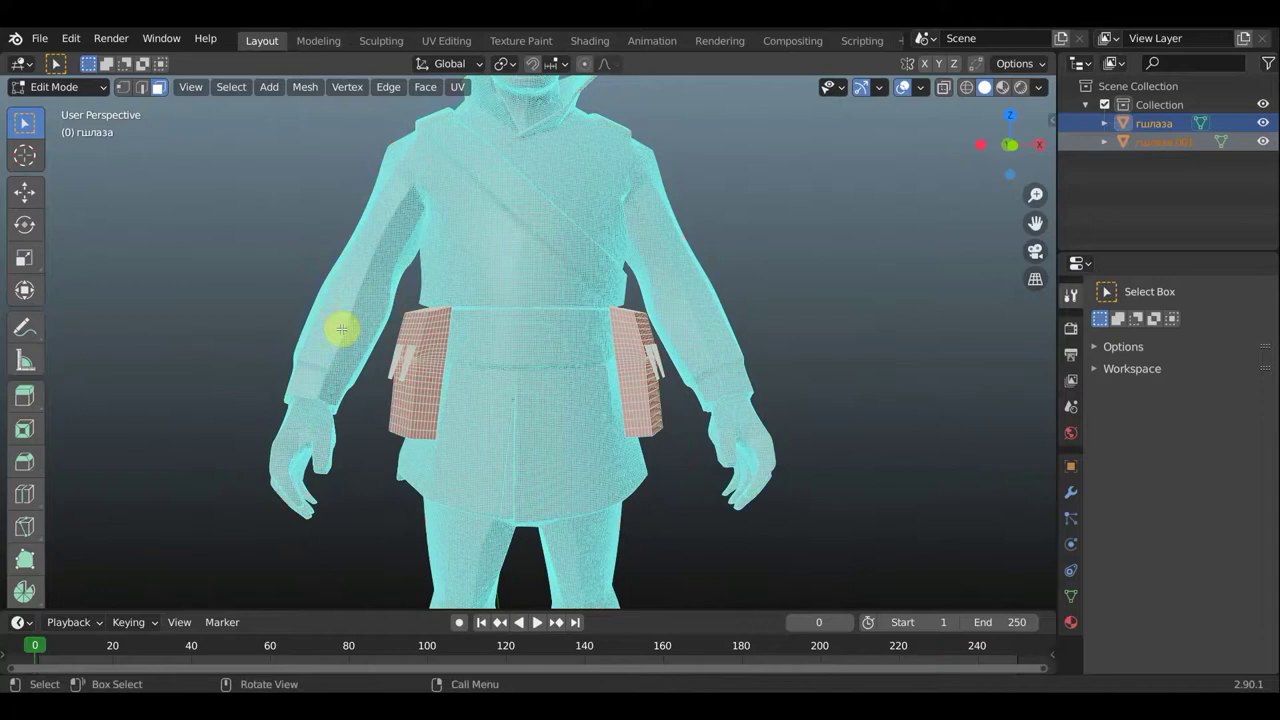
scroll(732, 324, "down", 2)
mouse_move(732, 324)
middle_mouse_down()
mouse_move(991, 343)
mouse_move(670, 321)
middle_mouse_up()
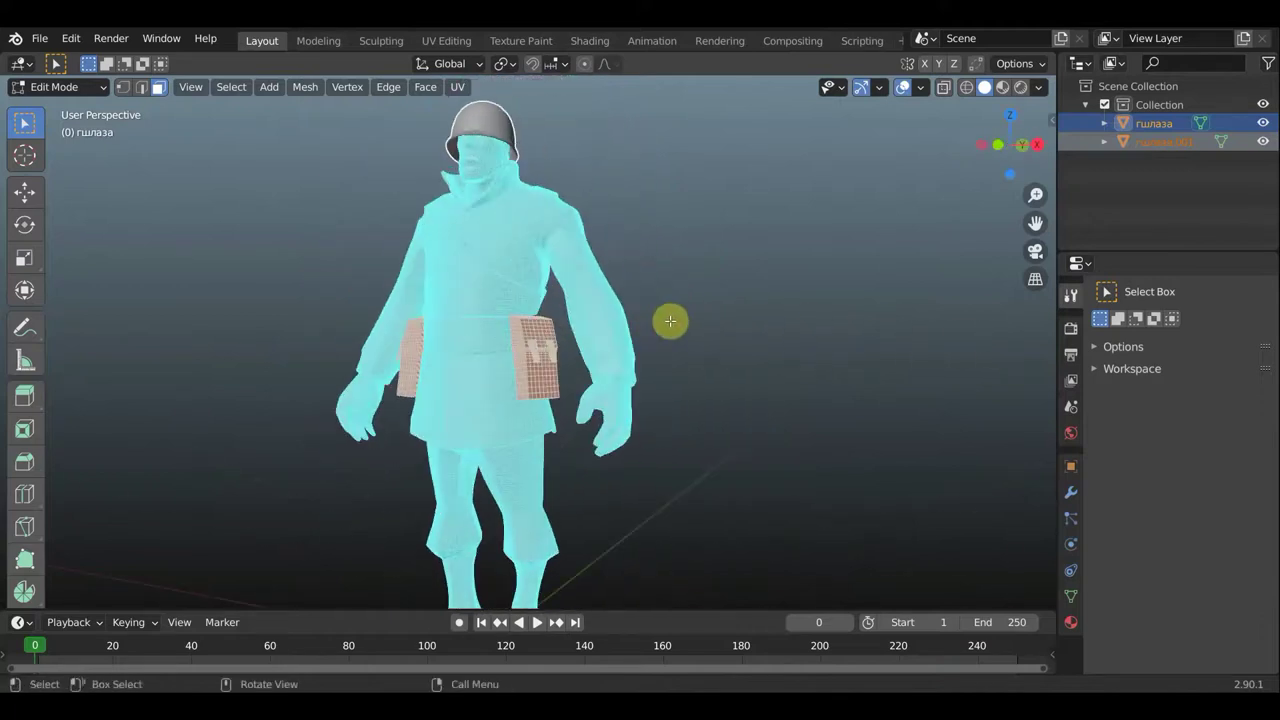
- Separate the selected pouches into a new object, гшлаза.002
key("p")
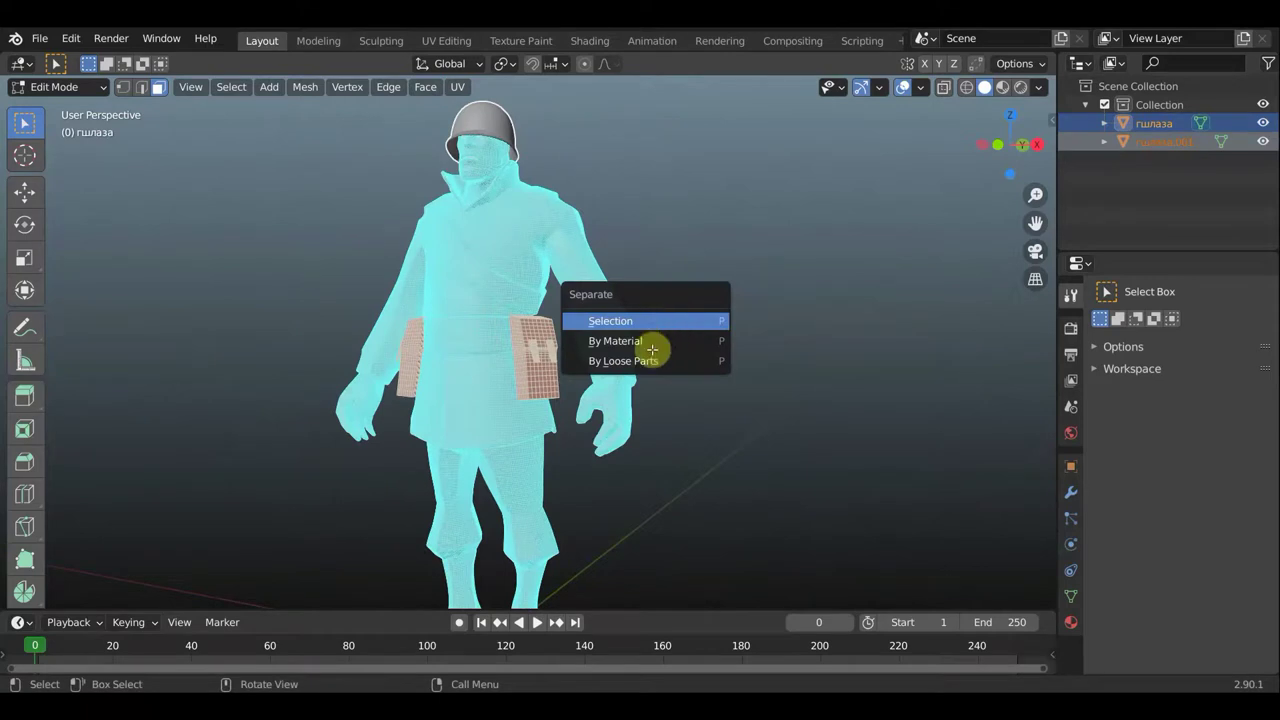
left_click(662, 321)
mouse_move(651, 354)
middle_mouse_down()
mouse_move(690, 350)
mouse_move(703, 334)
middle_mouse_up()
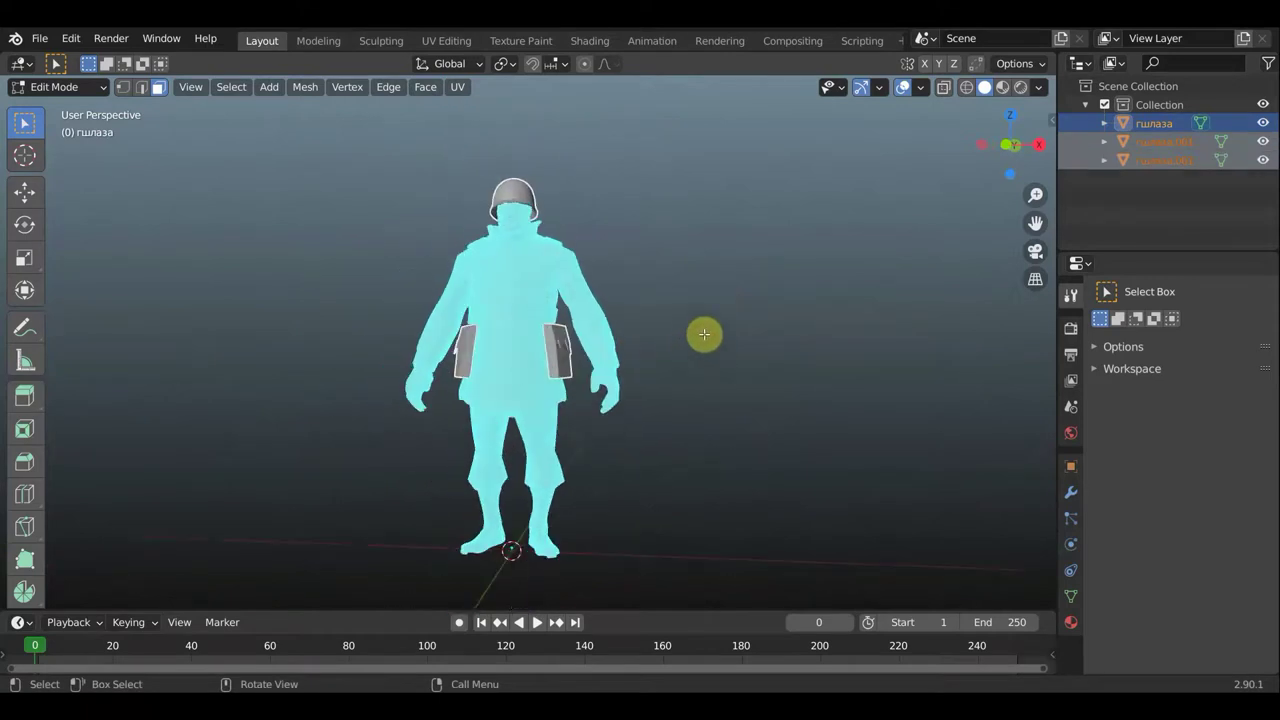
scroll(694, 349, "up", 3)
scroll(746, 338, "up", 2)
scroll(651, 277, "up", 2)
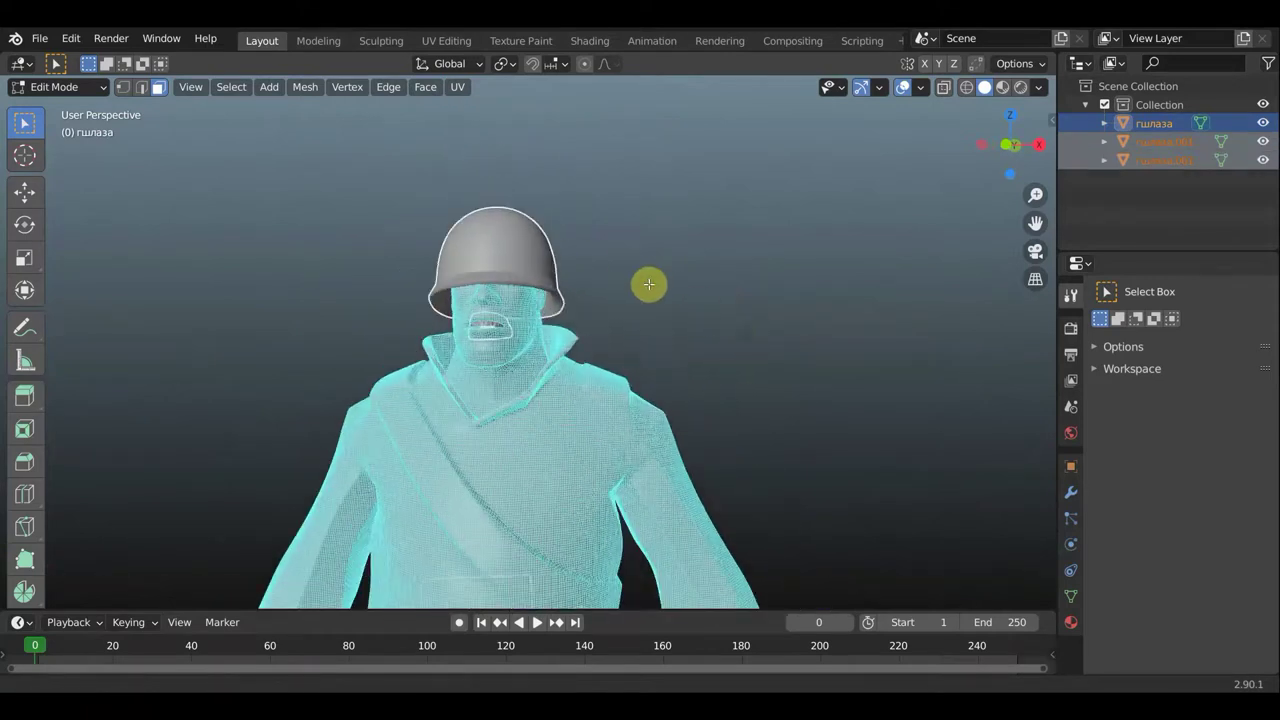
scroll(651, 280, "up", 2)
middle_click_drag(651, 280, 677, 257)
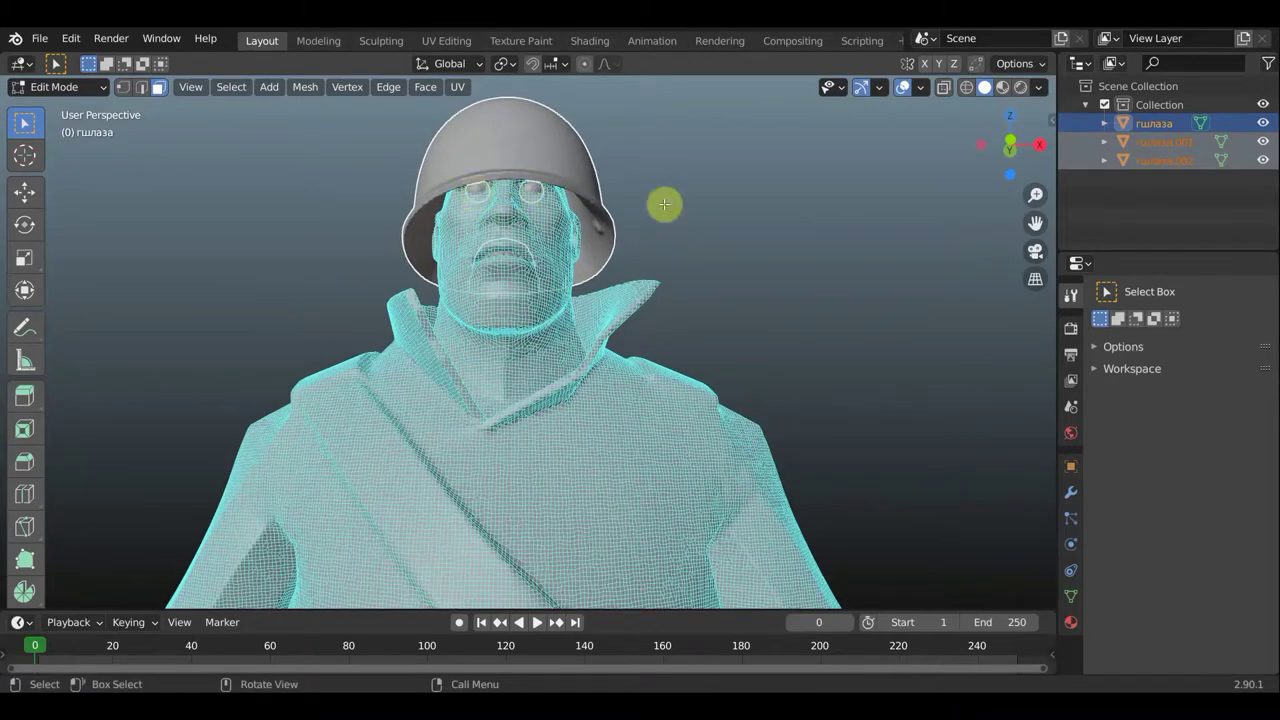
mouse_move(746, 334)
middle_mouse_down()
mouse_move(674, 383)
mouse_move(690, 320)
middle_mouse_up()
scroll(669, 383, "up", 3)
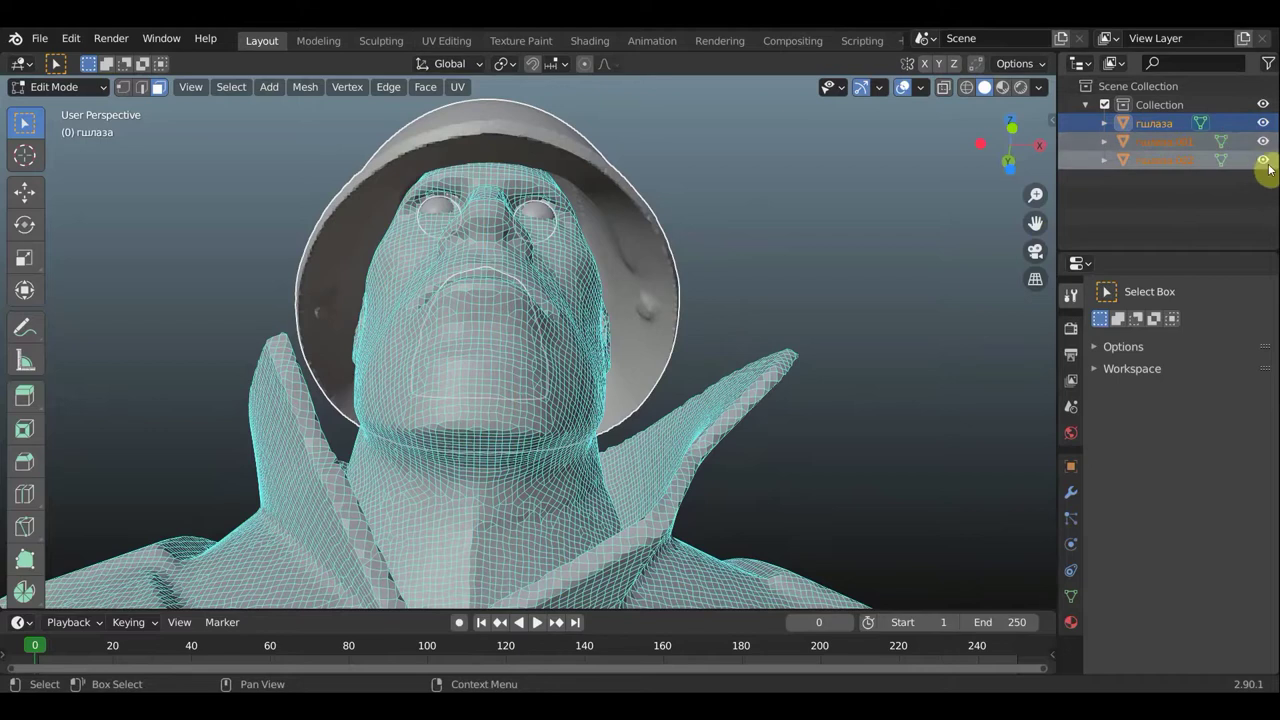
- Toggle the third outliner object's visibility off and on to check its contents
left_click(1264, 162)
left_click(1264, 162)
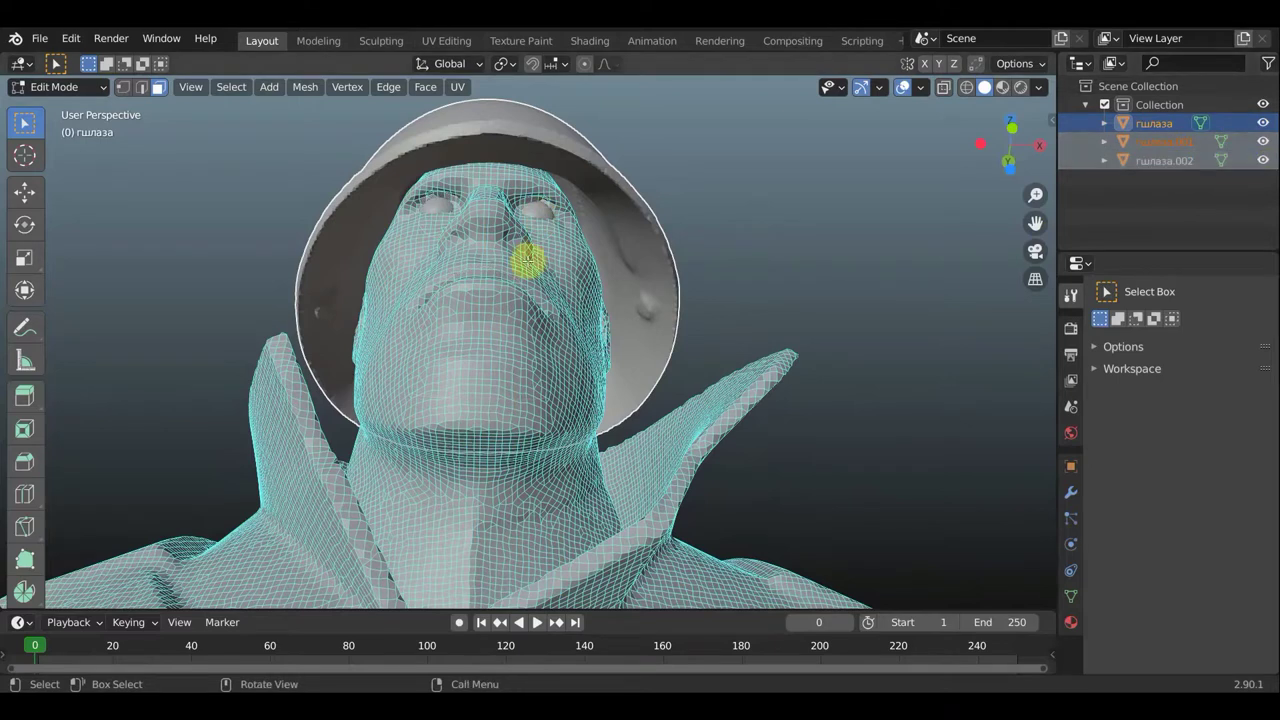
scroll(880, 220, "down", 2)
mouse_move(863, 233)
middle_mouse_down()
mouse_move(860, 277)
mouse_move(794, 346)
mouse_move(791, 274)
middle_mouse_up()
scroll(568, 362, "up", 2)
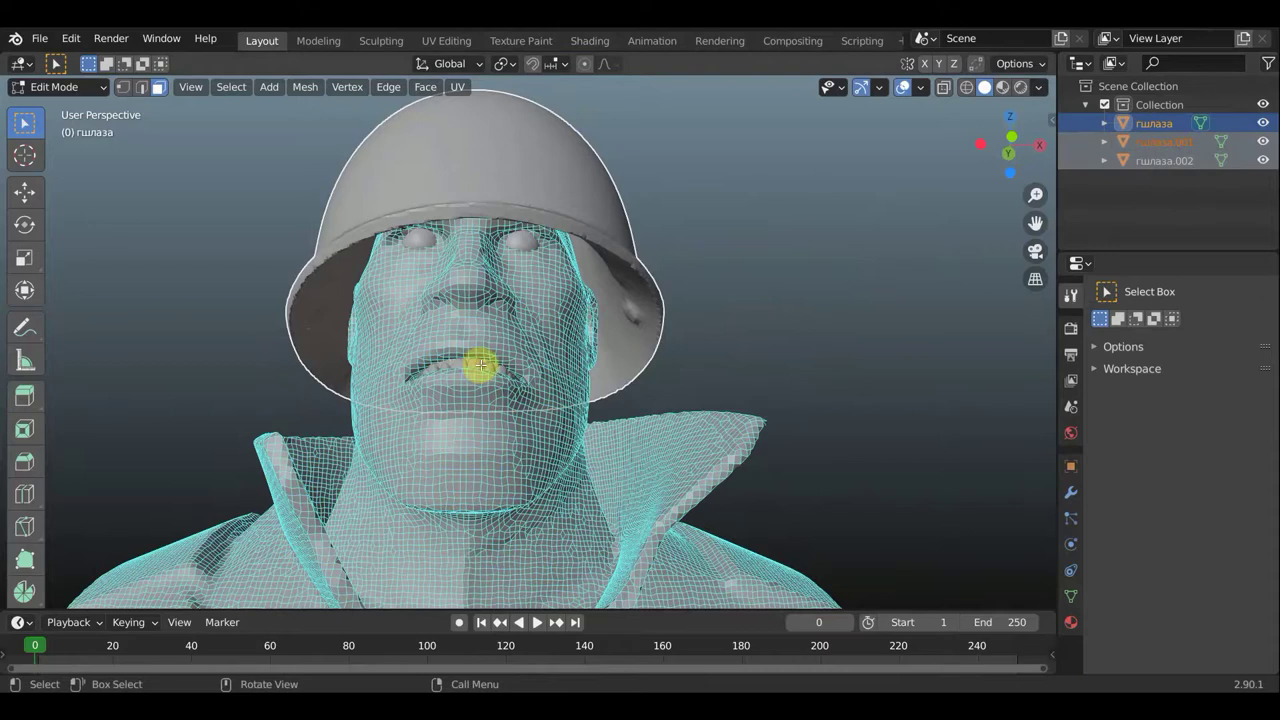
scroll(479, 365, "up", 4)
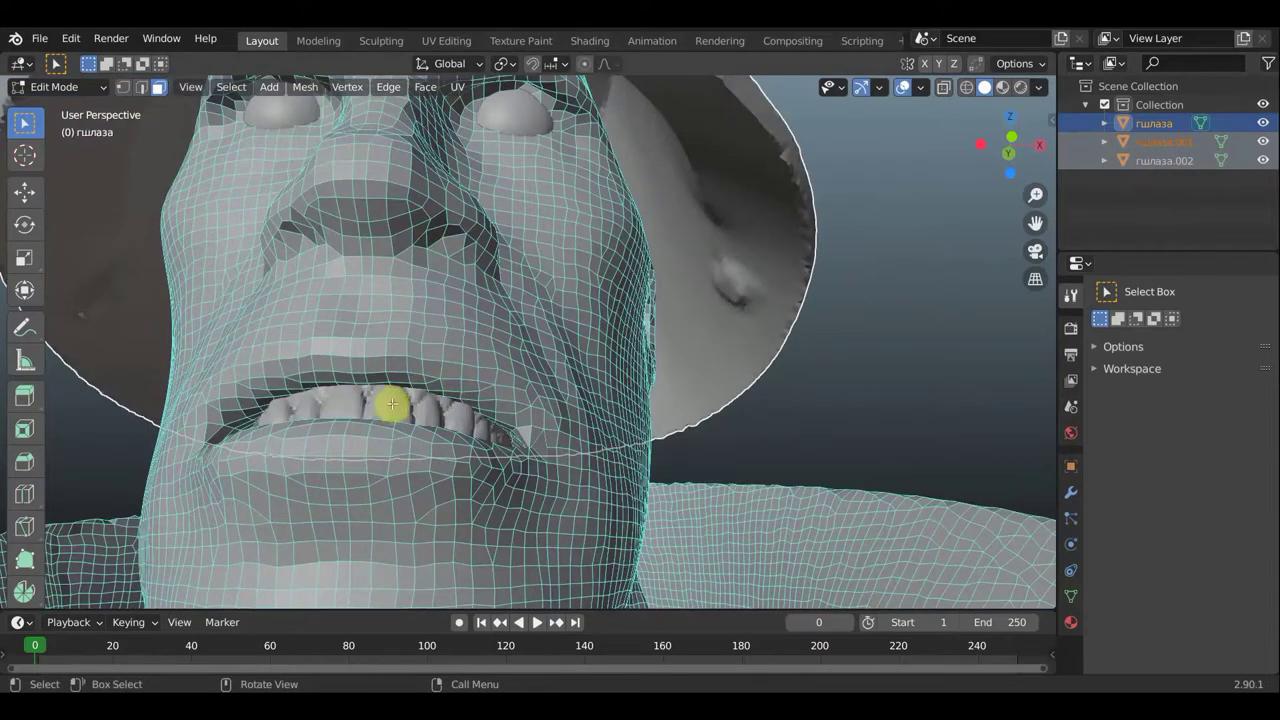
scroll(453, 363, "down", 5)
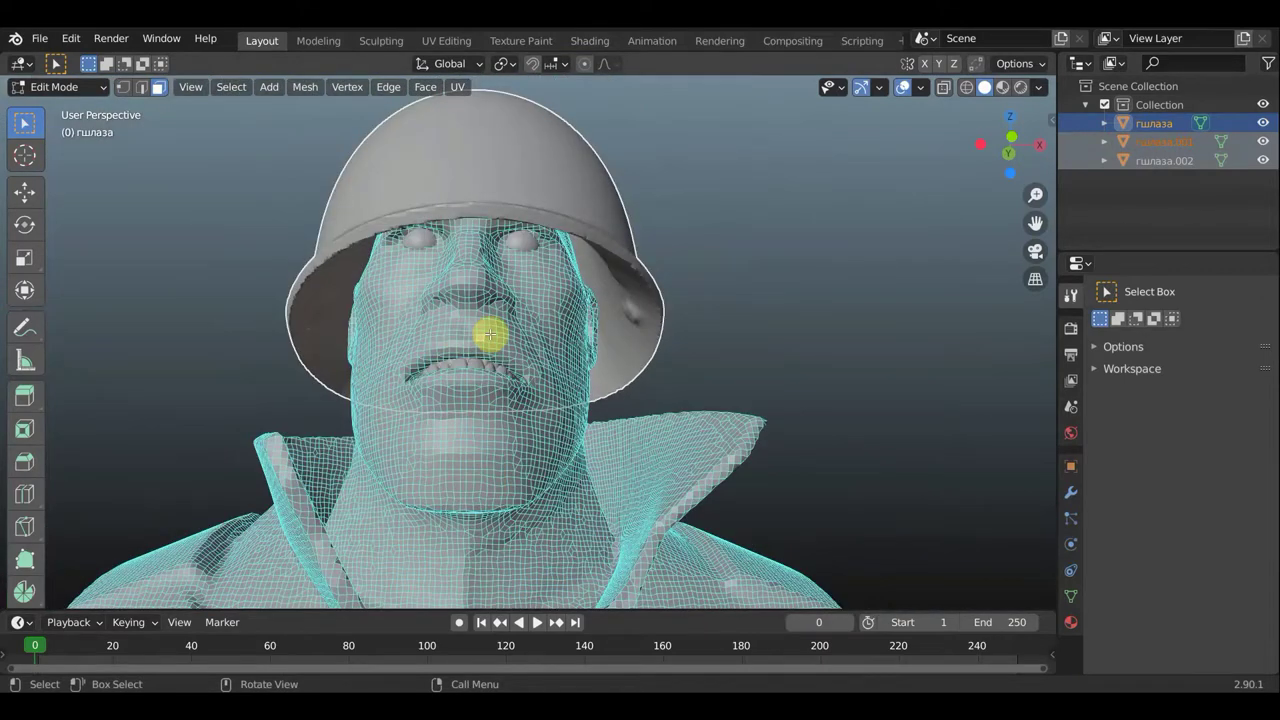
- Select the connected body mesh with L and separate it into its own object
key("l")
scroll(560, 320, "down", 3)
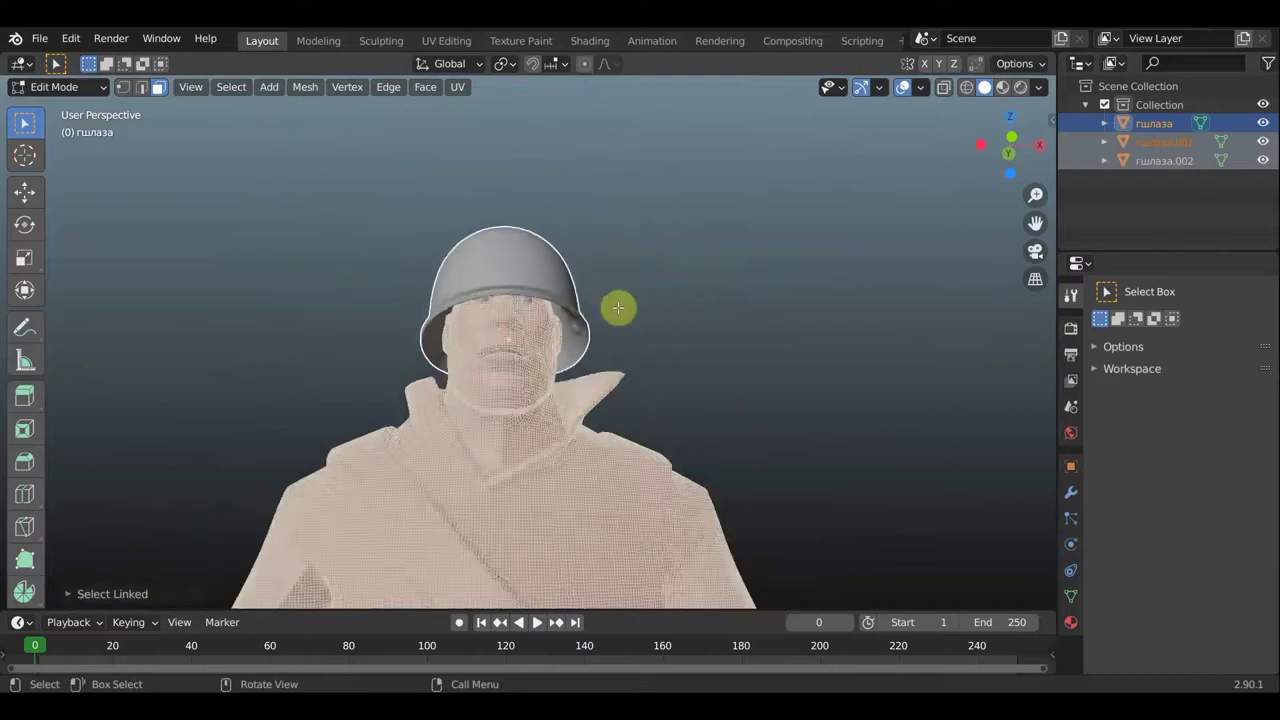
scroll(630, 300, "down", 2)
scroll(640, 280, "down", 2, "shift")
key("p")
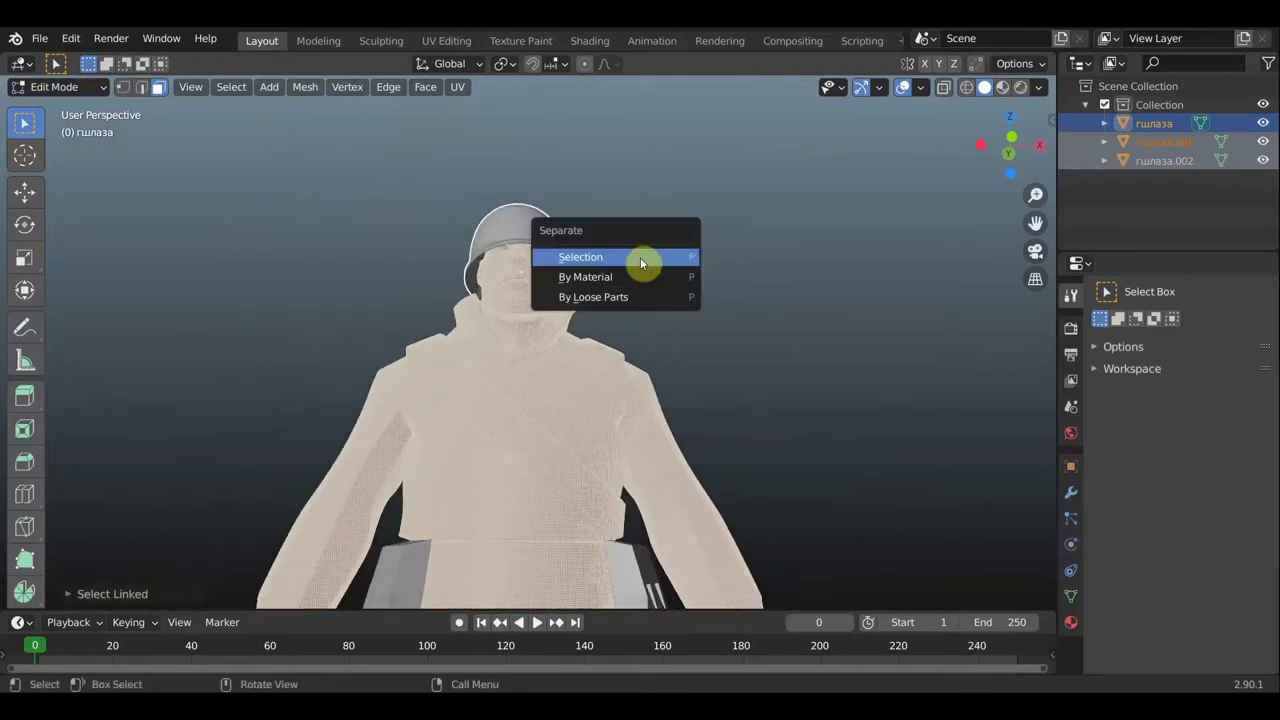
left_click(640, 259)
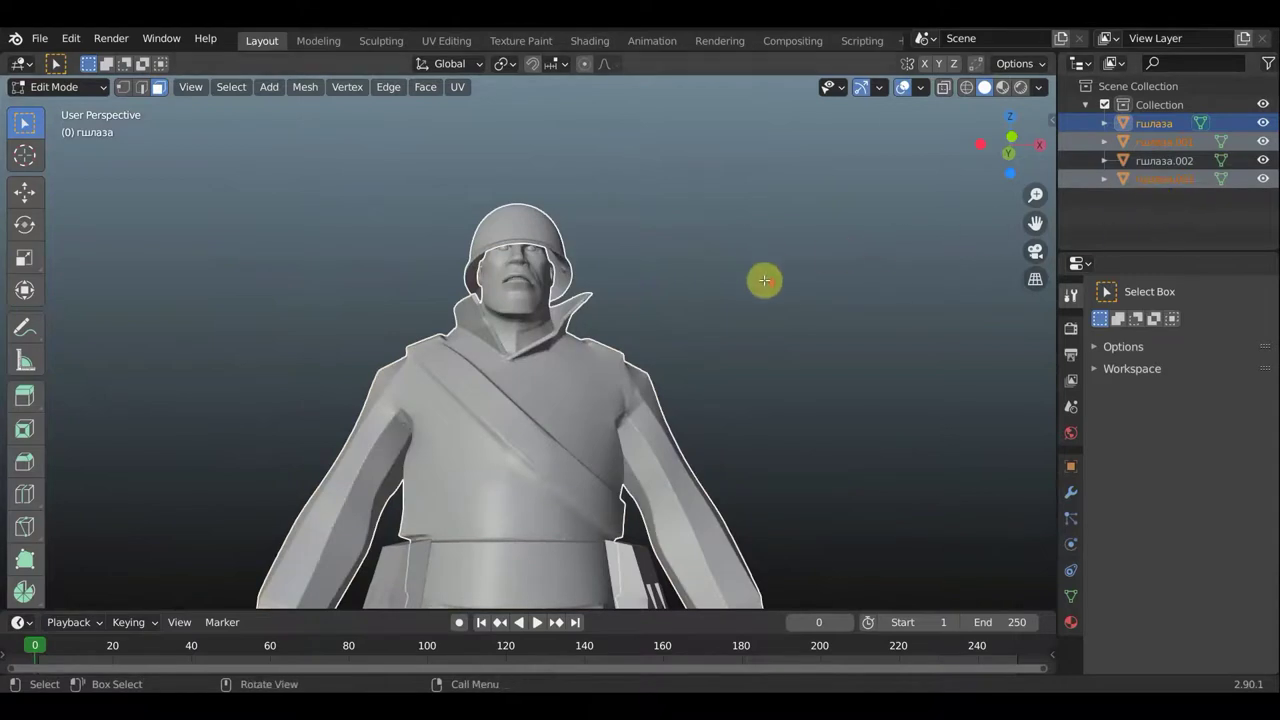
scroll(764, 280, "up", 3)
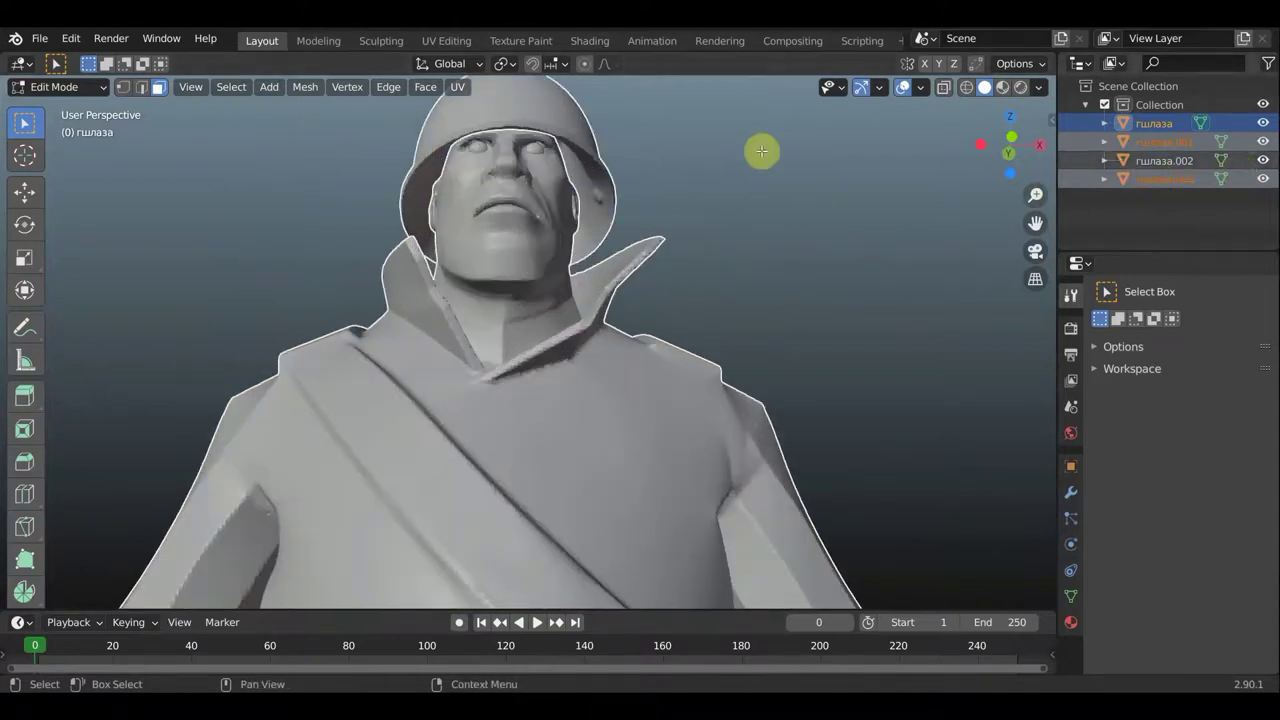
scroll(762, 151, "down", 3)
scroll(646, 240, "down", 2)
- Switch back to Object Mode and select the helmet object
left_click(64, 88)
left_click(68, 107)
scroll(600, 285, "down", 2)
scroll(600, 360, "down", 1)
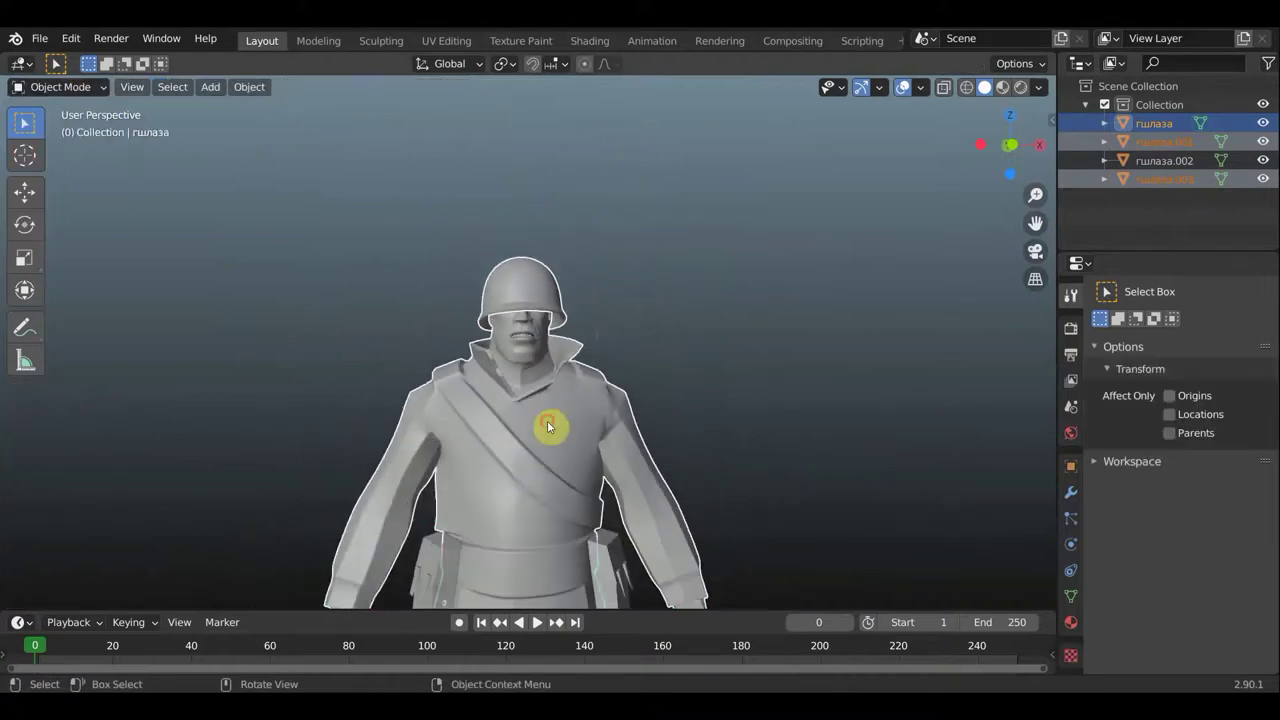
left_click(547, 427)
scroll(628, 330, "down", 2)
scroll(620, 250, "up", 2)
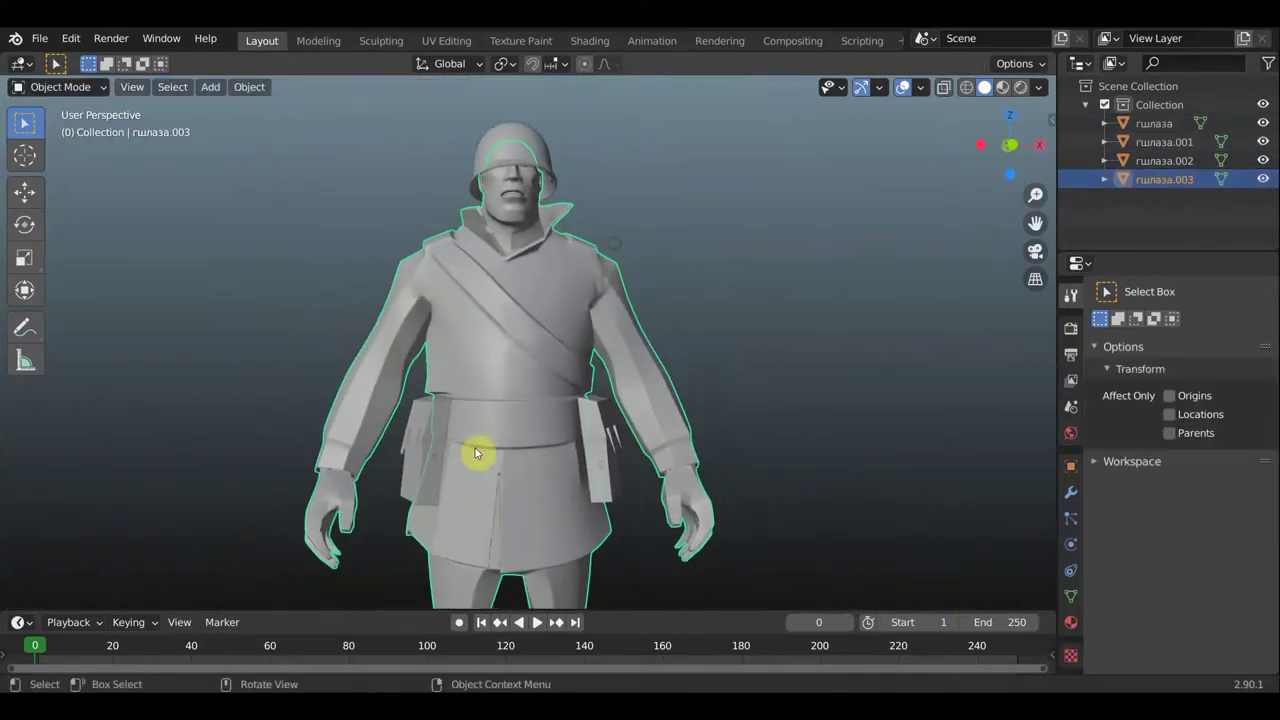
left_click(606, 446)
mouse_move(669, 357)
middle_mouse_down()
mouse_move(721, 405)
mouse_move(503, 368)
middle_mouse_up()
left_click(510, 338)
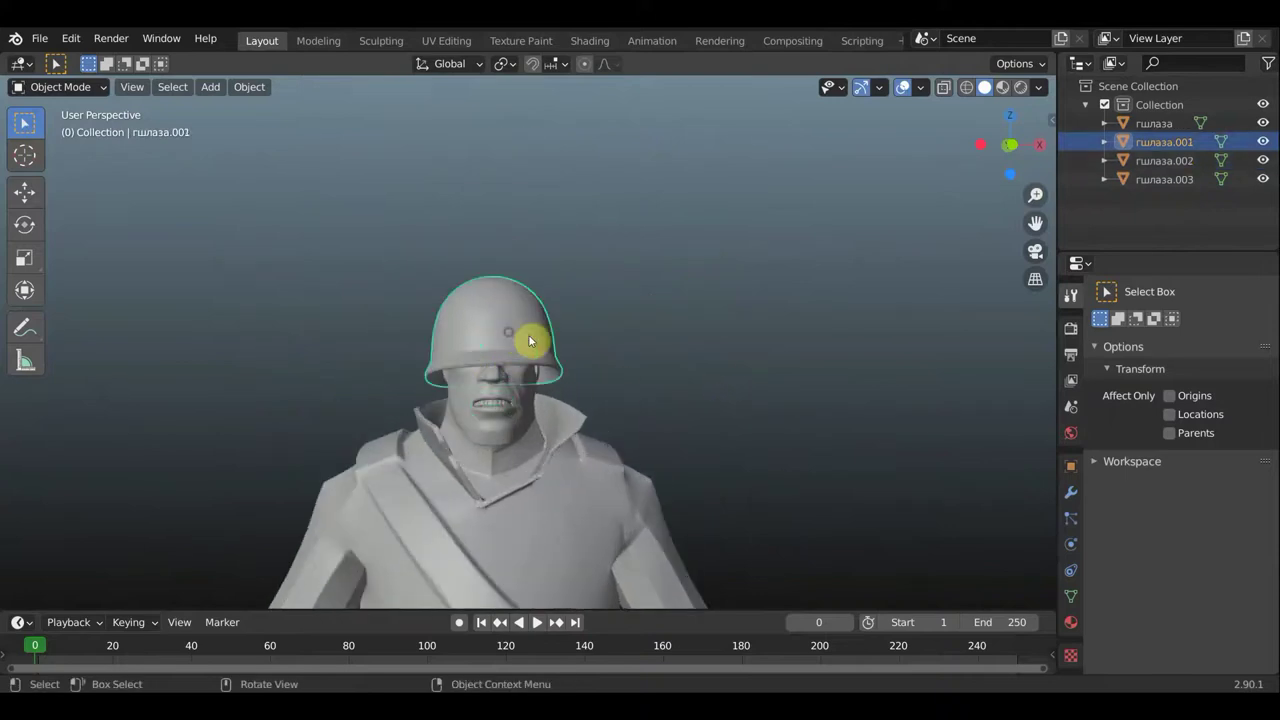
- Move the helmet up and away from the soldier's head
left_click(25, 191)
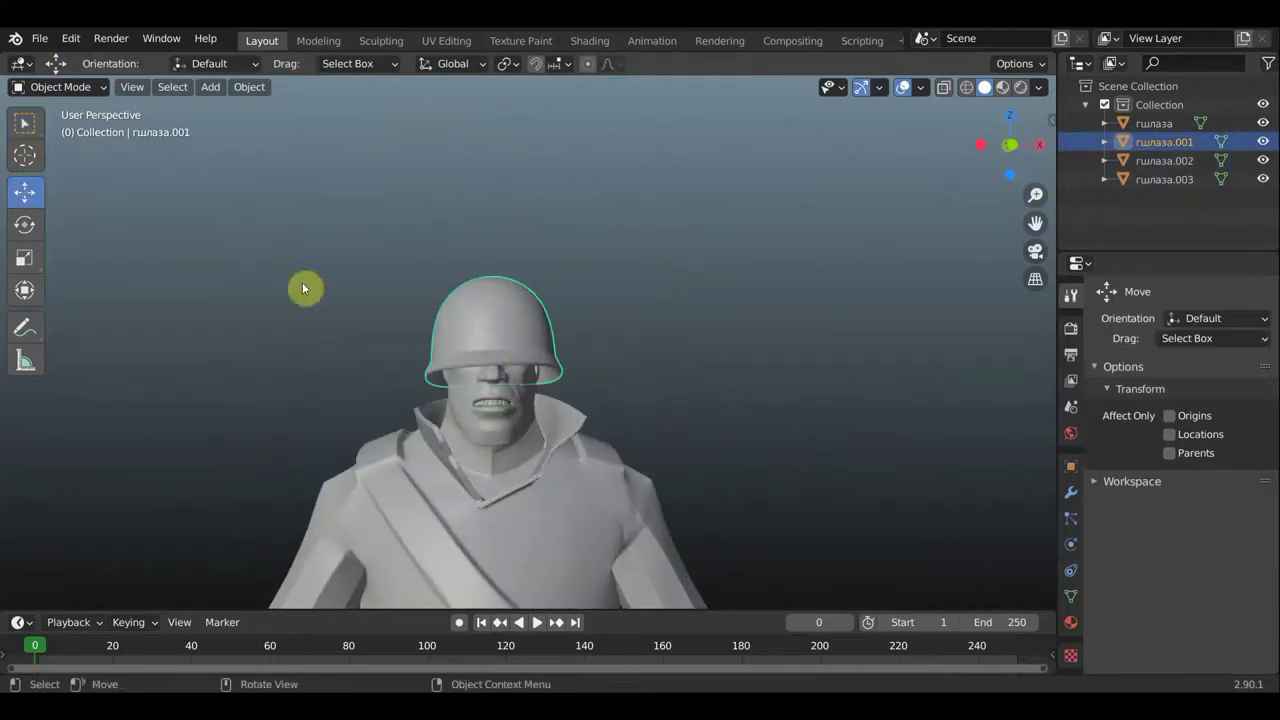
scroll(443, 314, "down", 1)
scroll(572, 355, "down", 3)
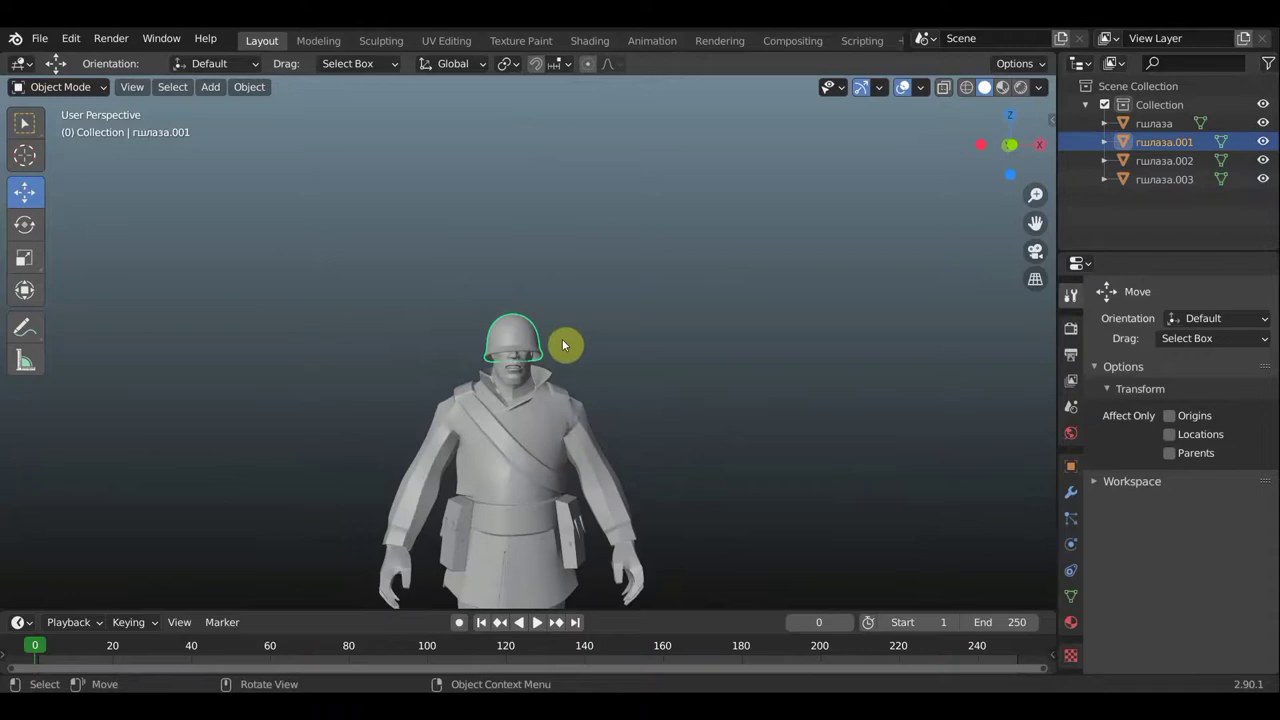
key("g")
left_click(686, 289)
- Move the teeth-and-pouches object away from the body
scroll(551, 403, "up", 1)
scroll(600, 578, "up", 3)
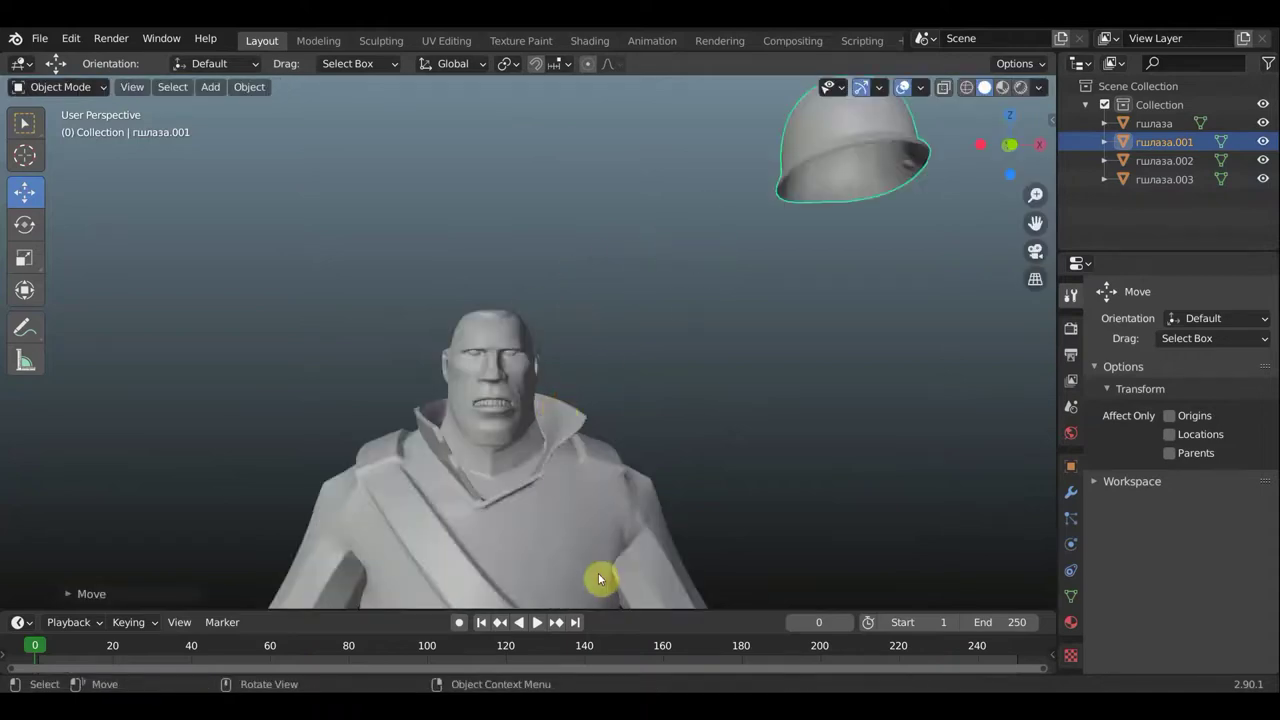
scroll(580, 566, "down", 3)
left_click(583, 582)
key("g")
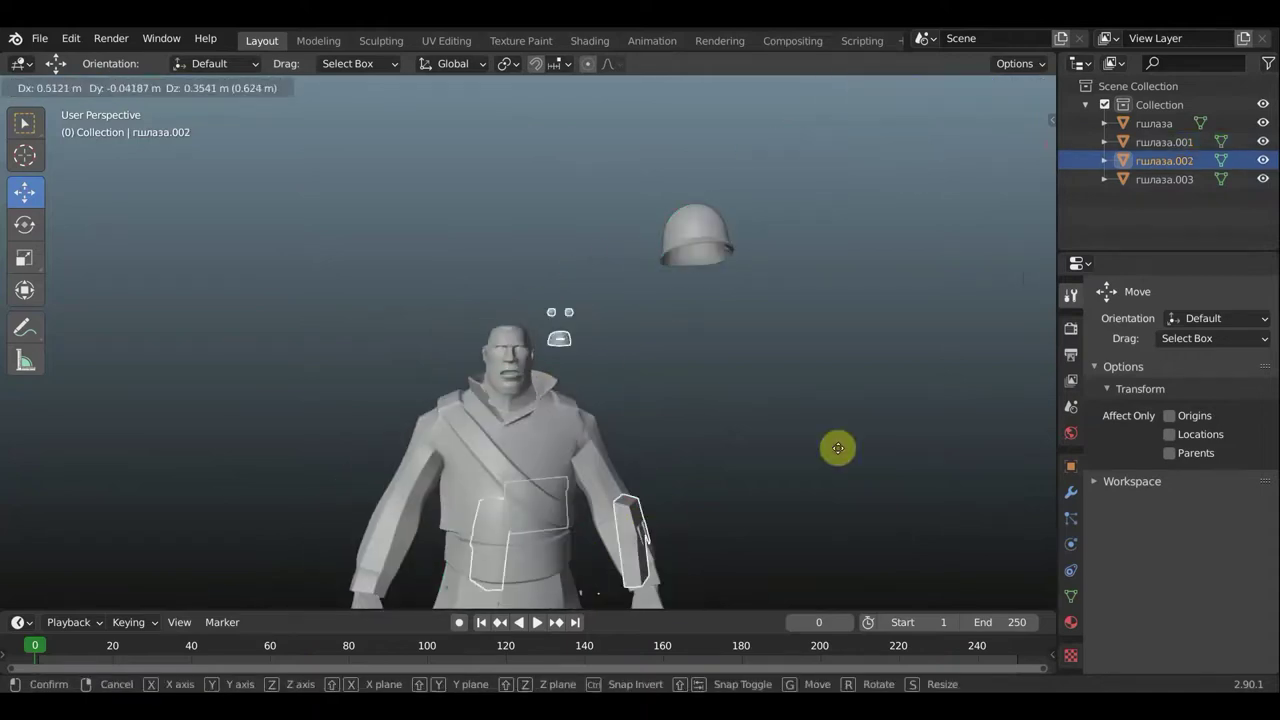
left_click(888, 440)
- Zoom in on the eyes and teeth and open the interaction mode list
scroll(872, 355, "up", 2)
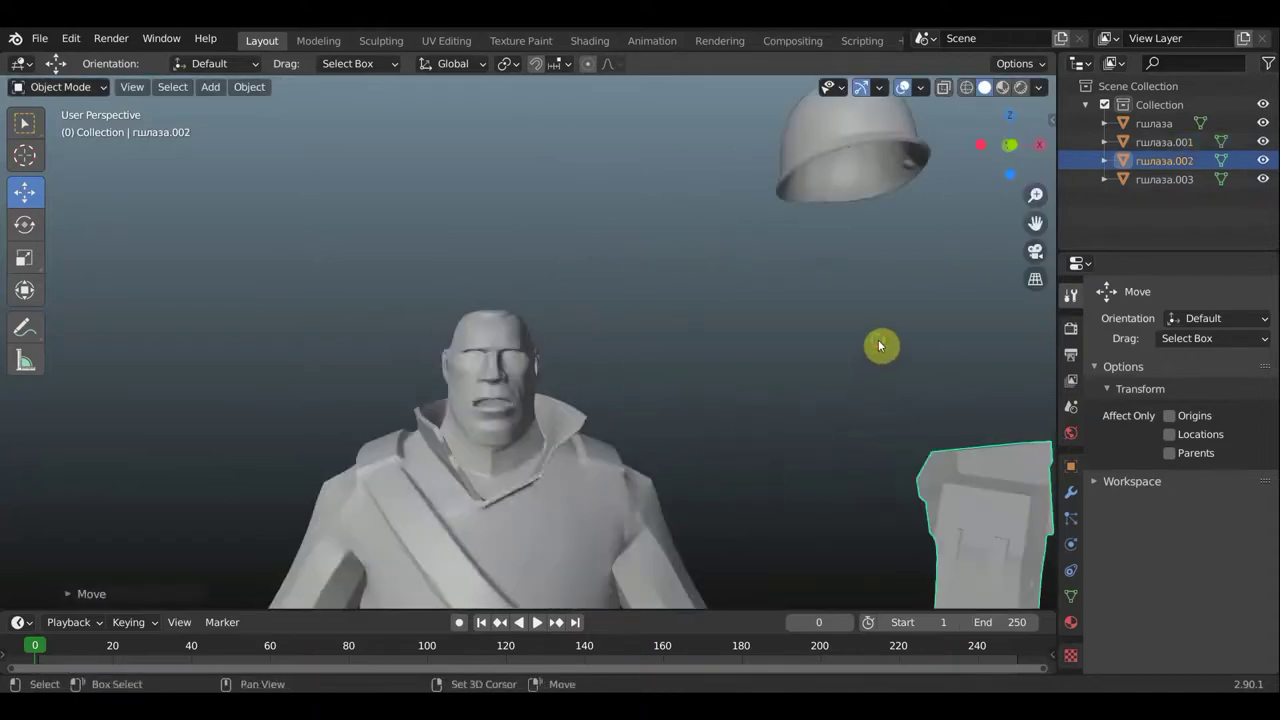
middle_click_drag(880, 343, 374, 491, "shift")
scroll(520, 290, "up", 3)
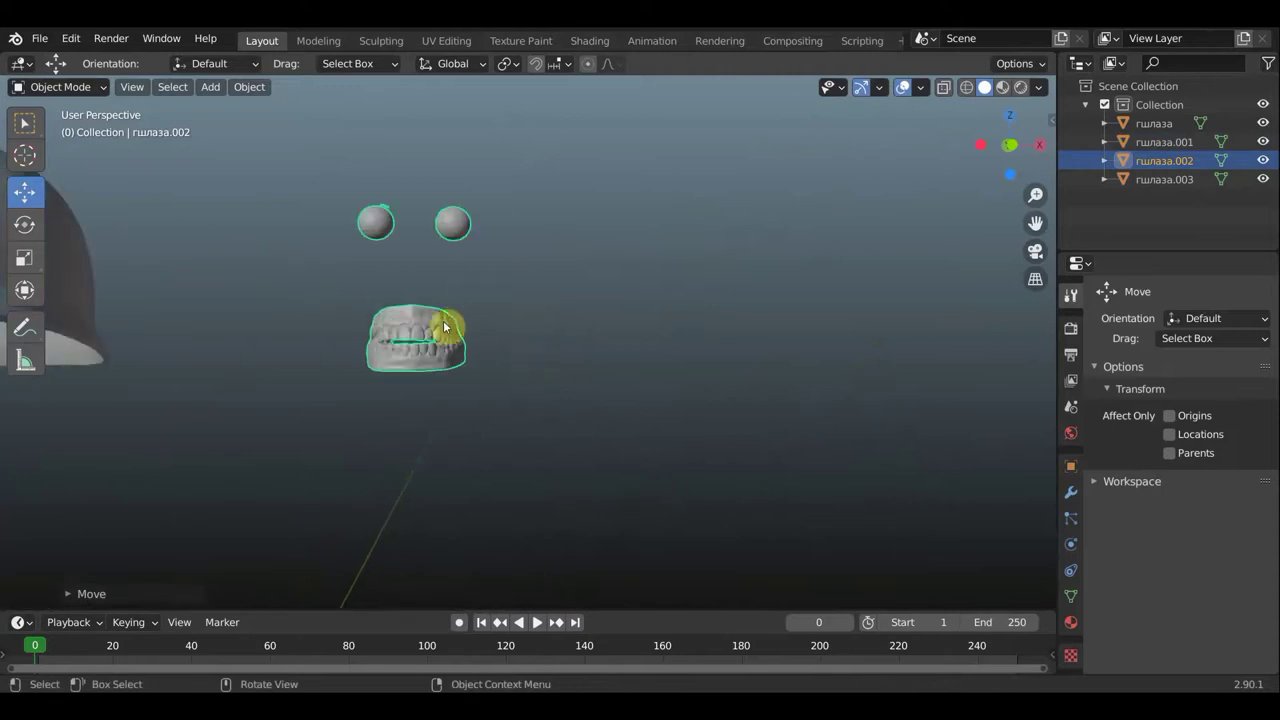
scroll(385, 335, "down", 2)
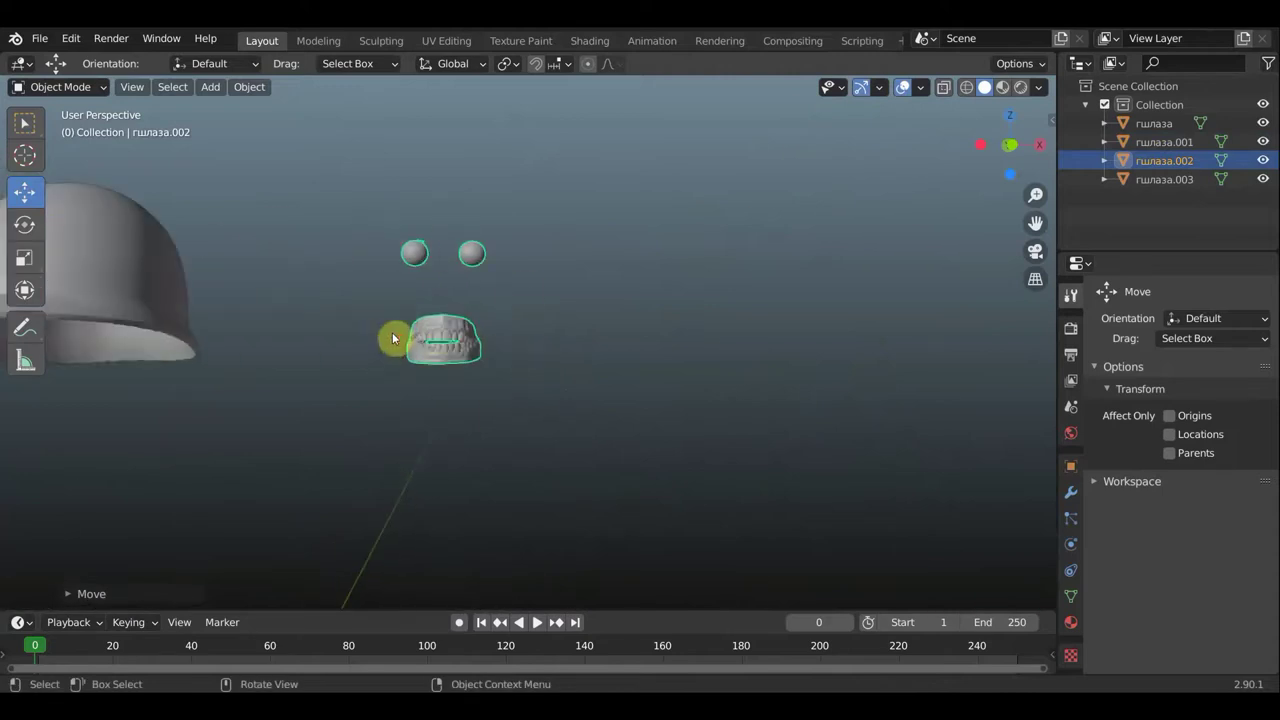
middle_click_drag(472, 310, 484, 314)
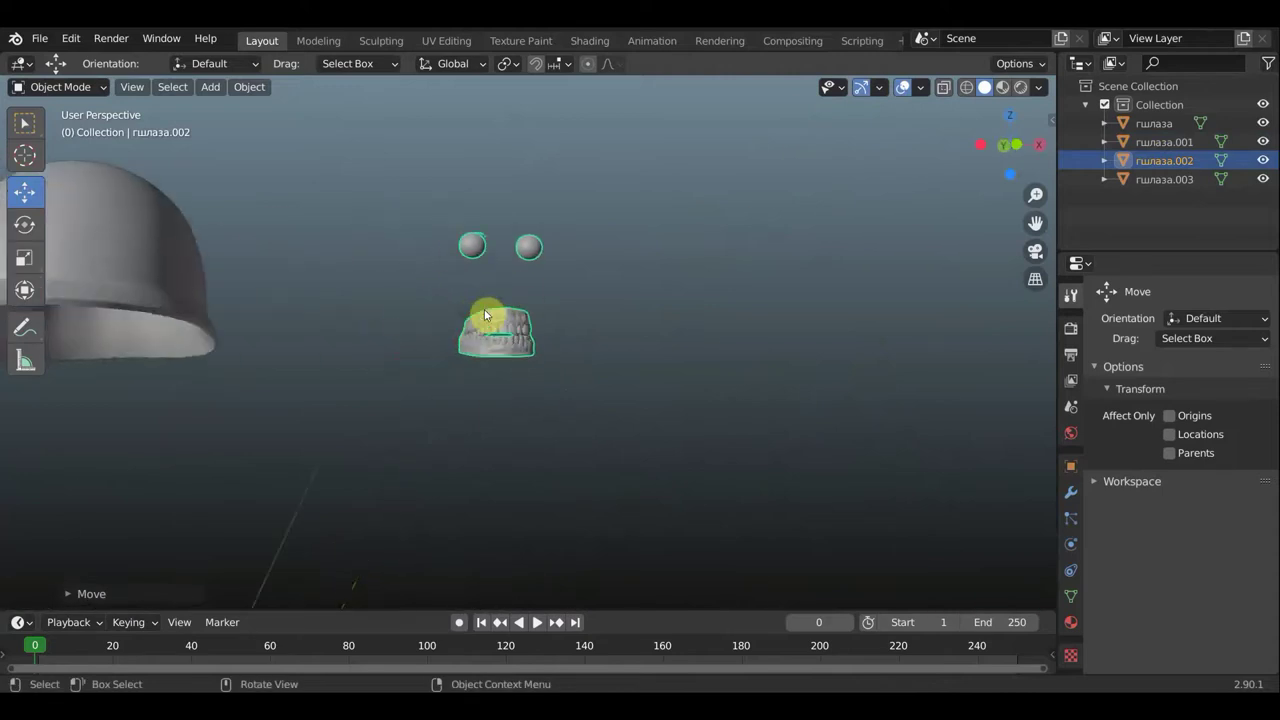
left_click(62, 88)
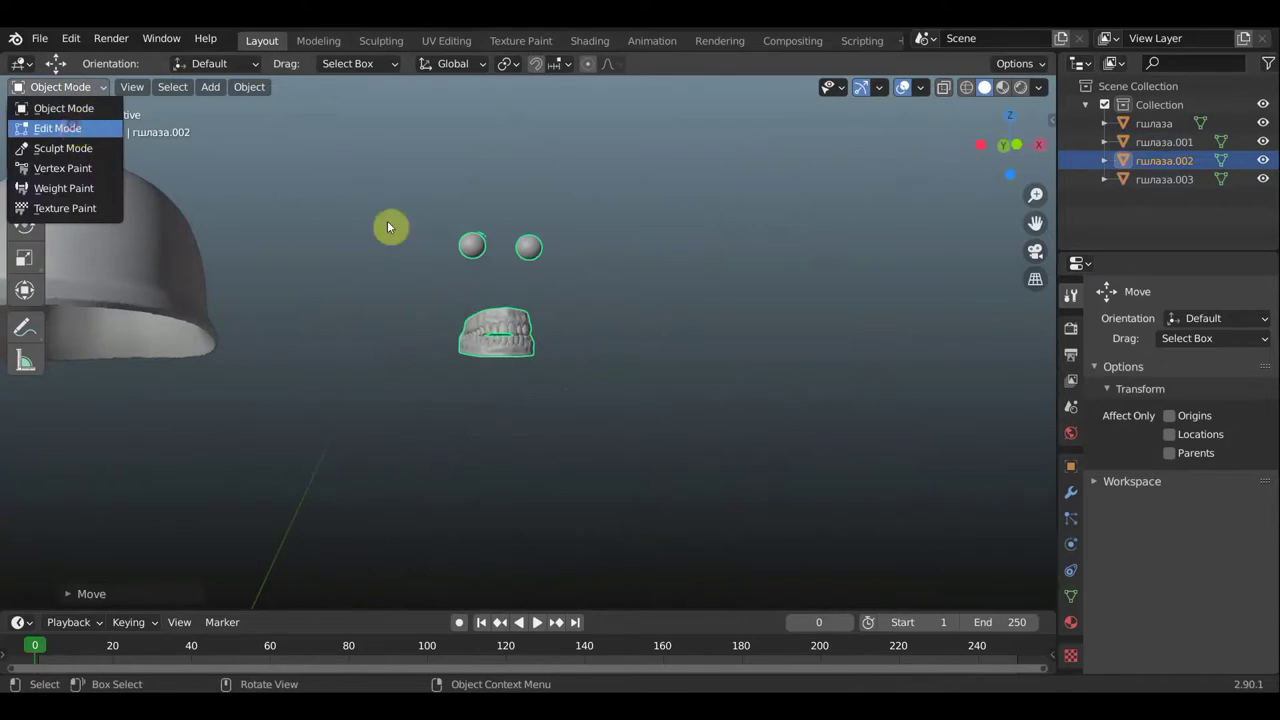
- Enter Edit Mode on the eyes-and-teeth mesh and separate the chosen part into a new object
key("Tab")
scroll(503, 285, "up", 3)
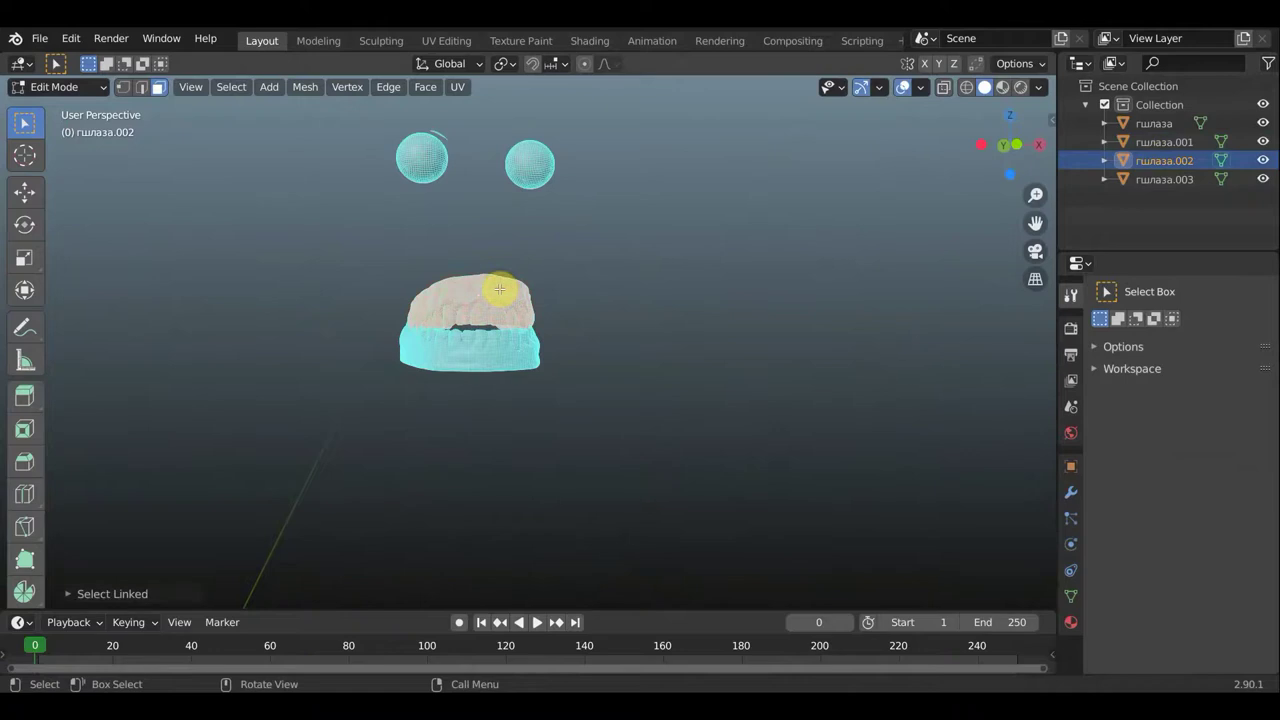
key("p")
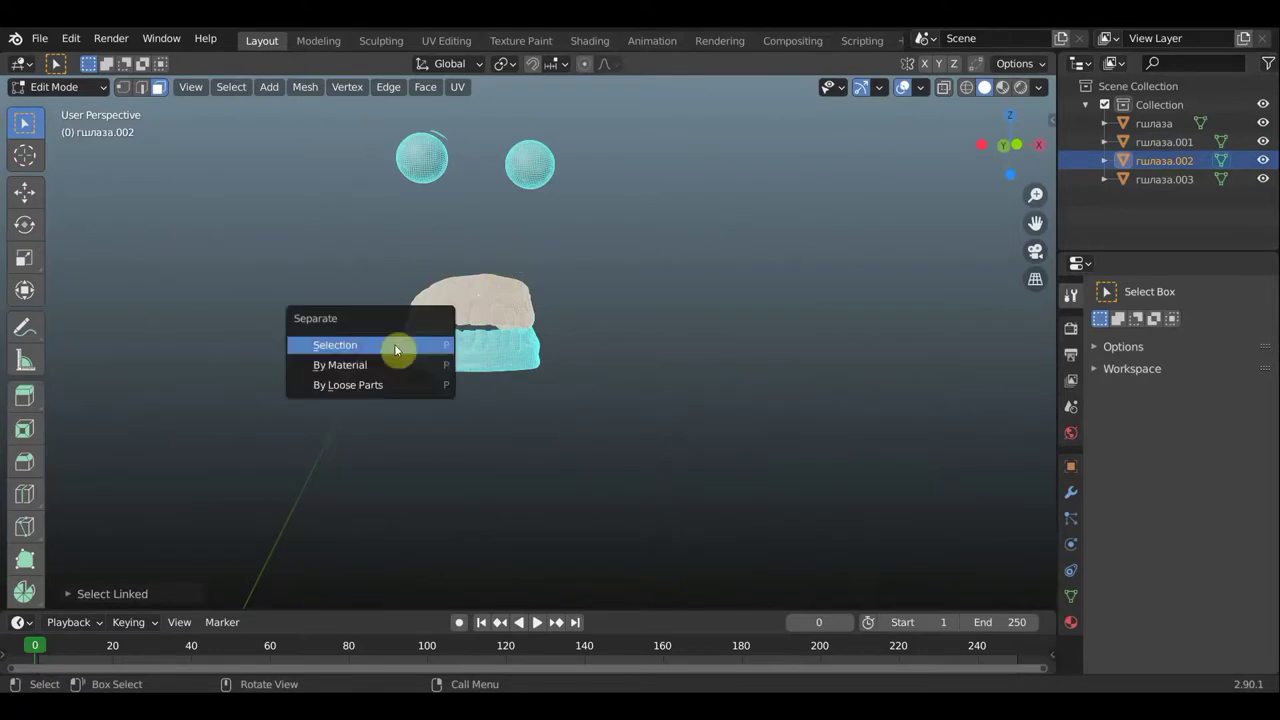
left_click(460, 350)
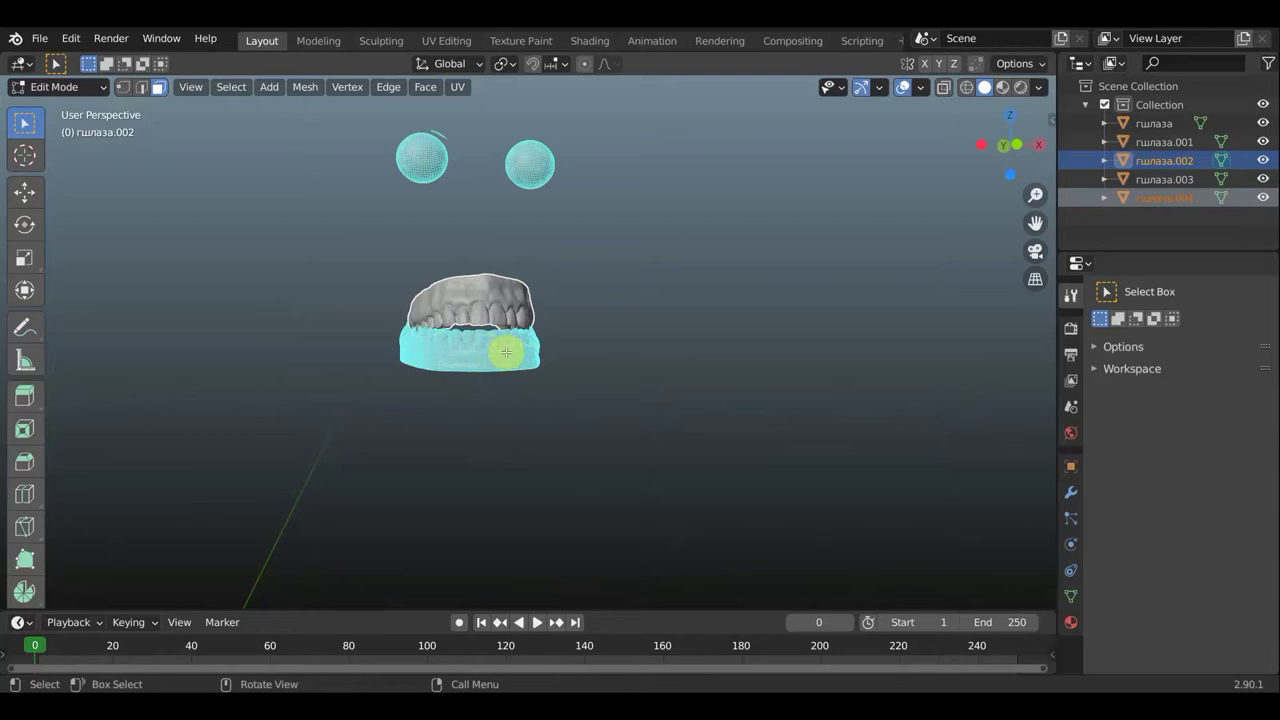
- Separate another part, the teeth, into a further object, гшлаза.005
key("p")
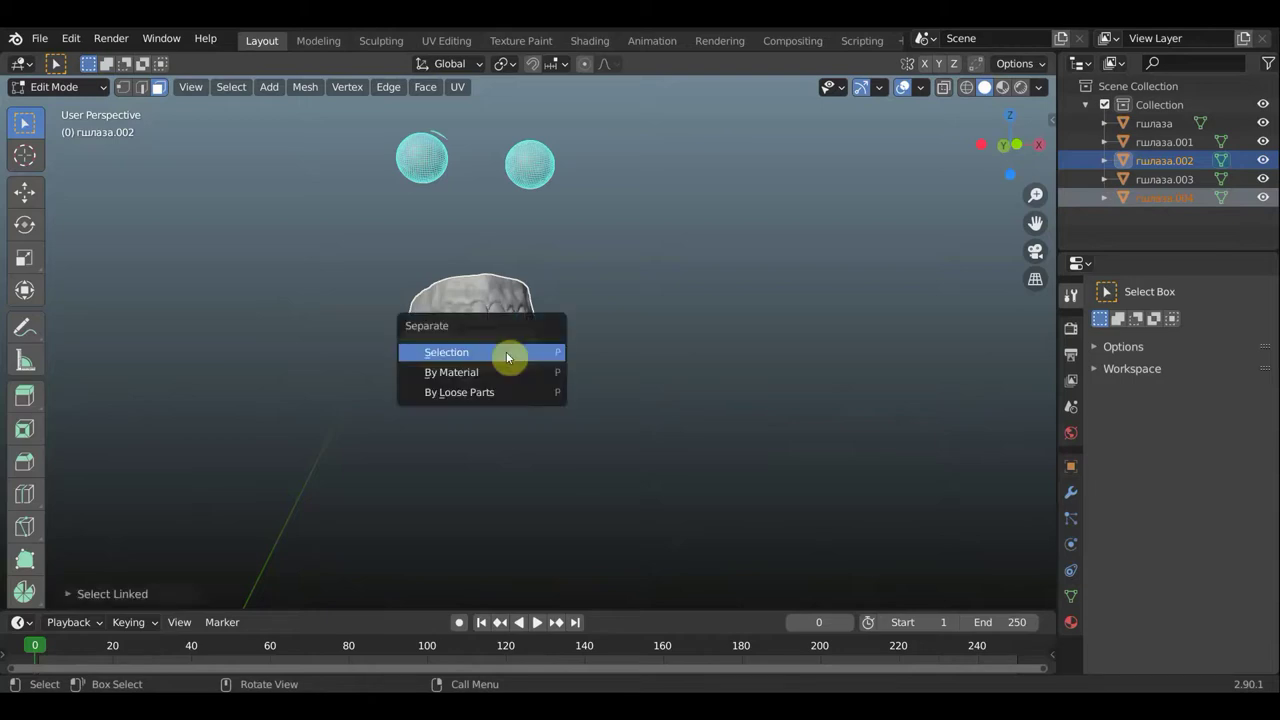
left_click(507, 355)
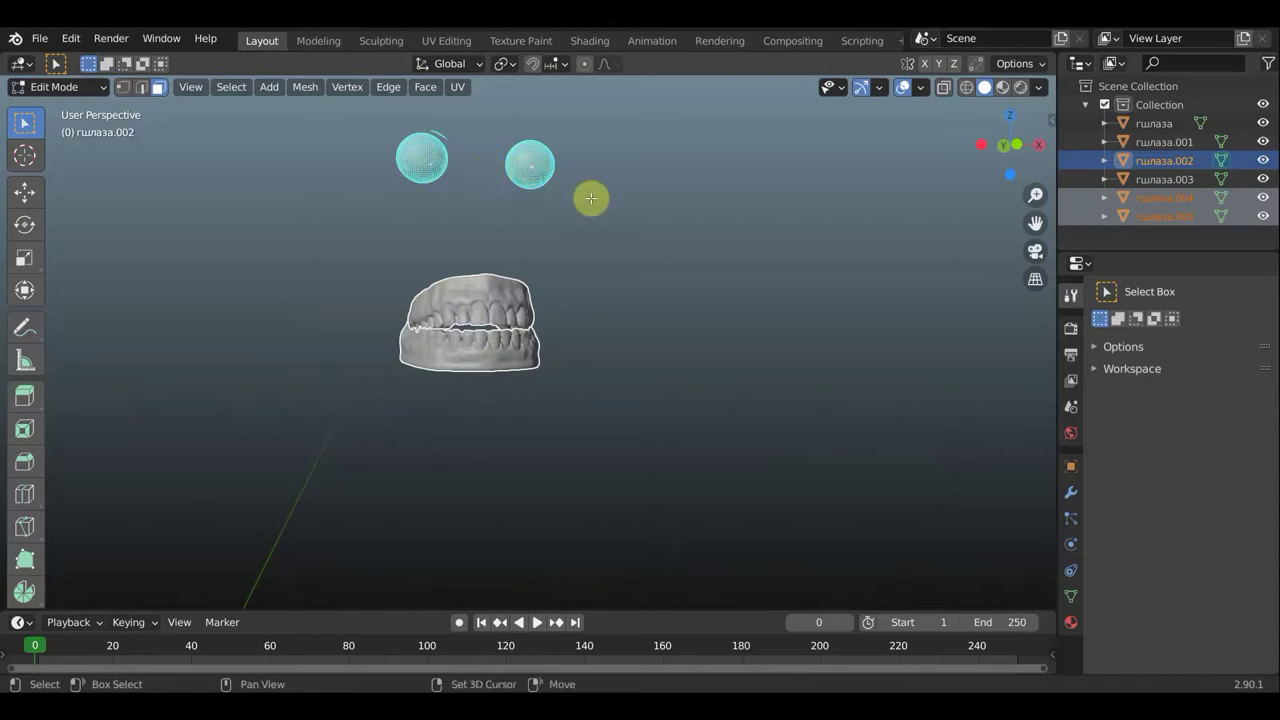
key("p")
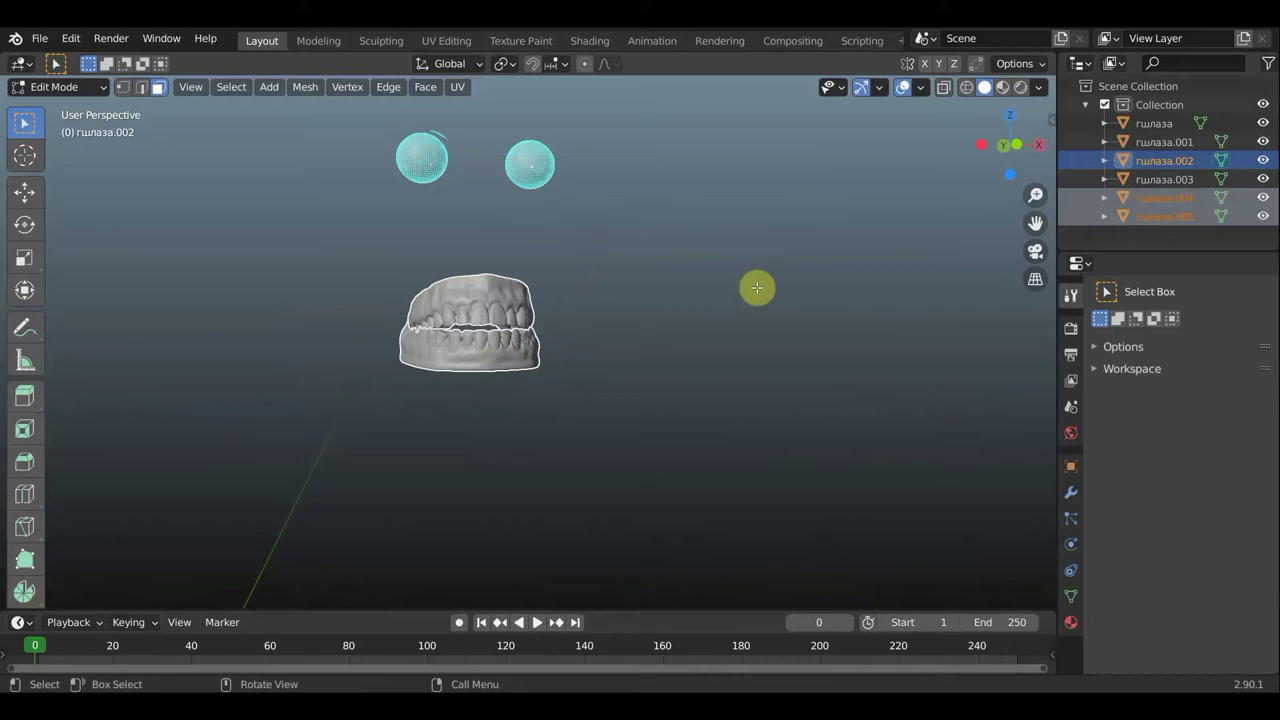
- Zoom out to show the body and pouches and return to Object Mode
scroll(529, 188, "down", 2)
scroll(545, 225, "down", 1)
scroll(563, 252, "down", 2)
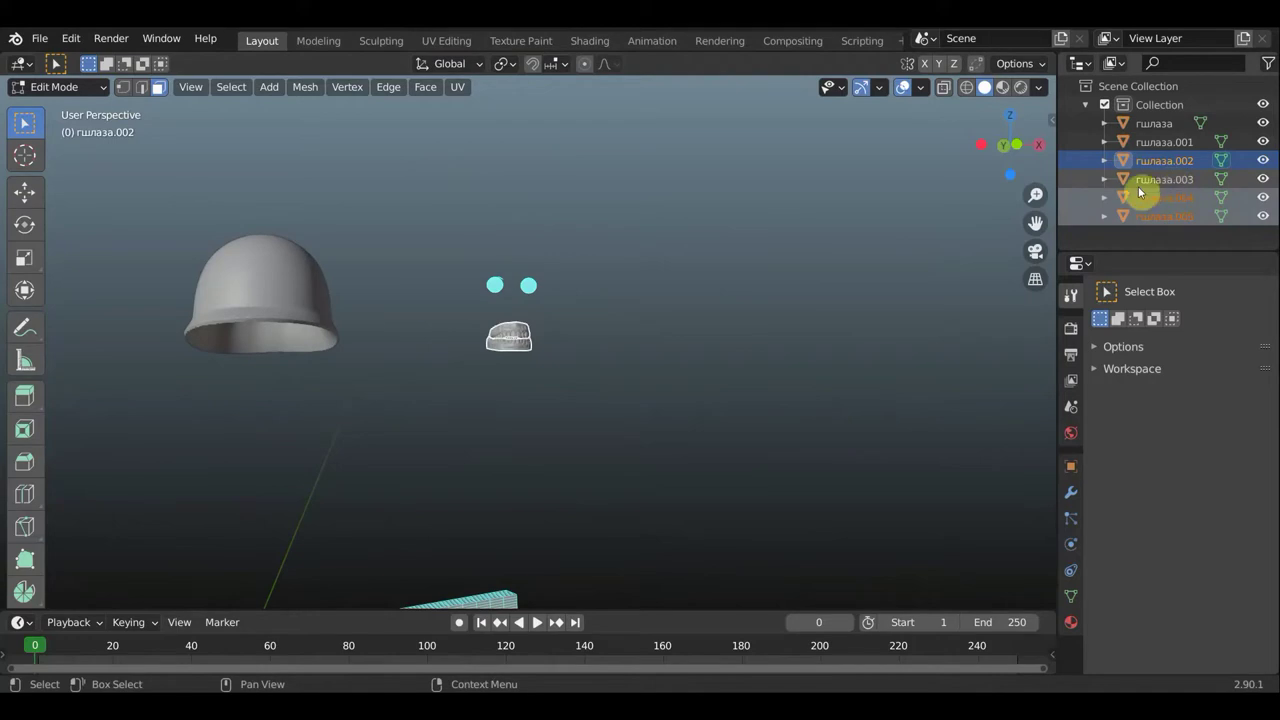
scroll(726, 320, "down", 1)
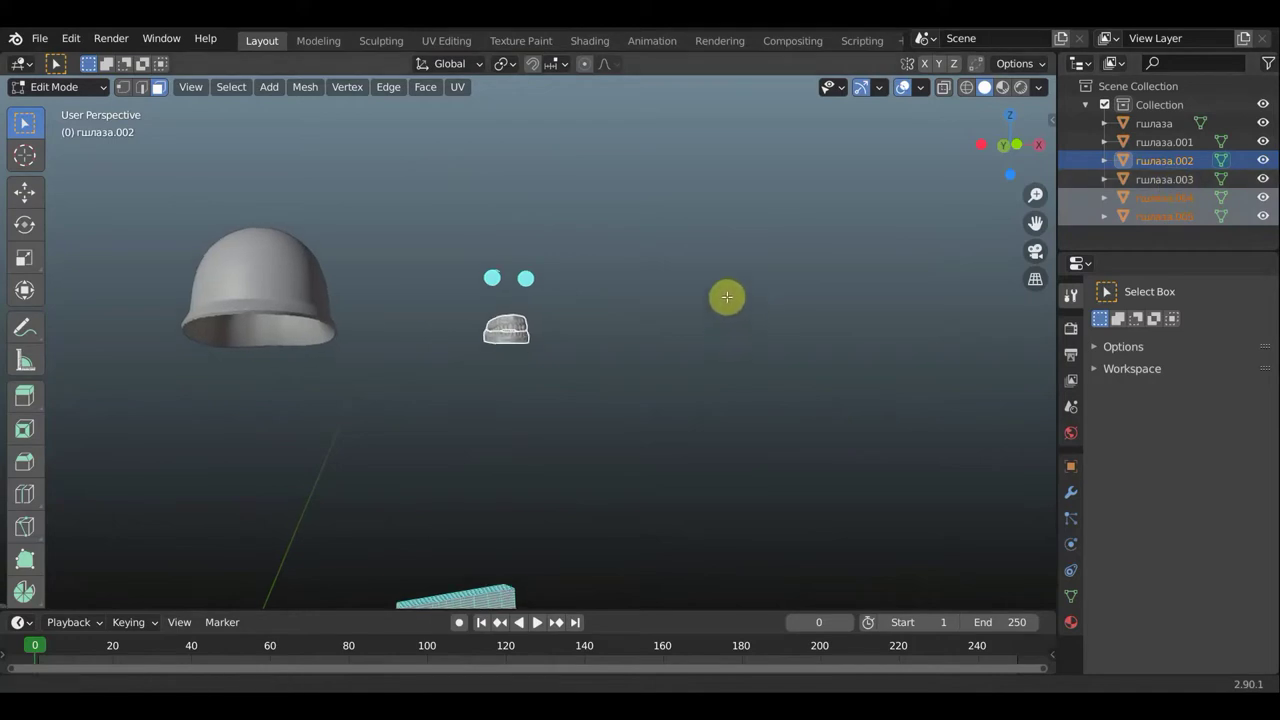
scroll(730, 298, "down", 1)
scroll(714, 327, "down", 1)
middle_click_drag(713, 327, 814, 286, "shift")
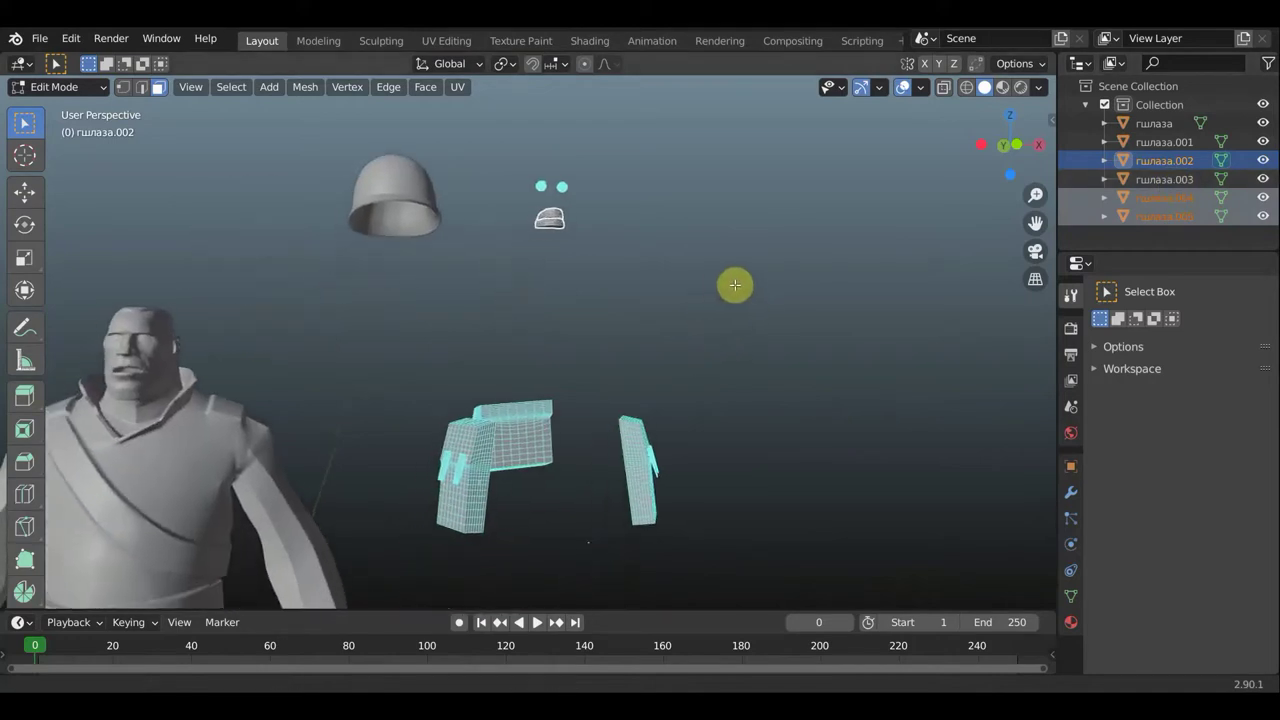
left_click(65, 88)
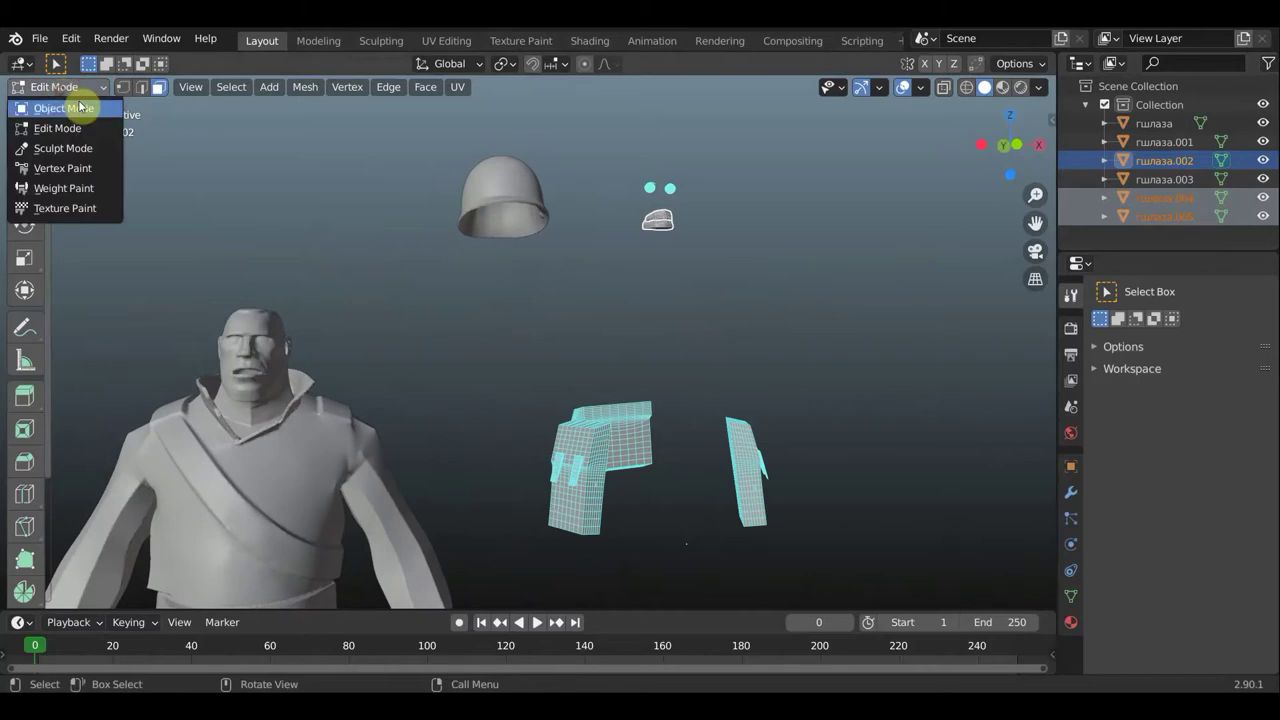
left_click(83, 113)
- Toggle the helmet's visibility off and on, then select the helmet
middle_click_drag(644, 304, 632, 326)
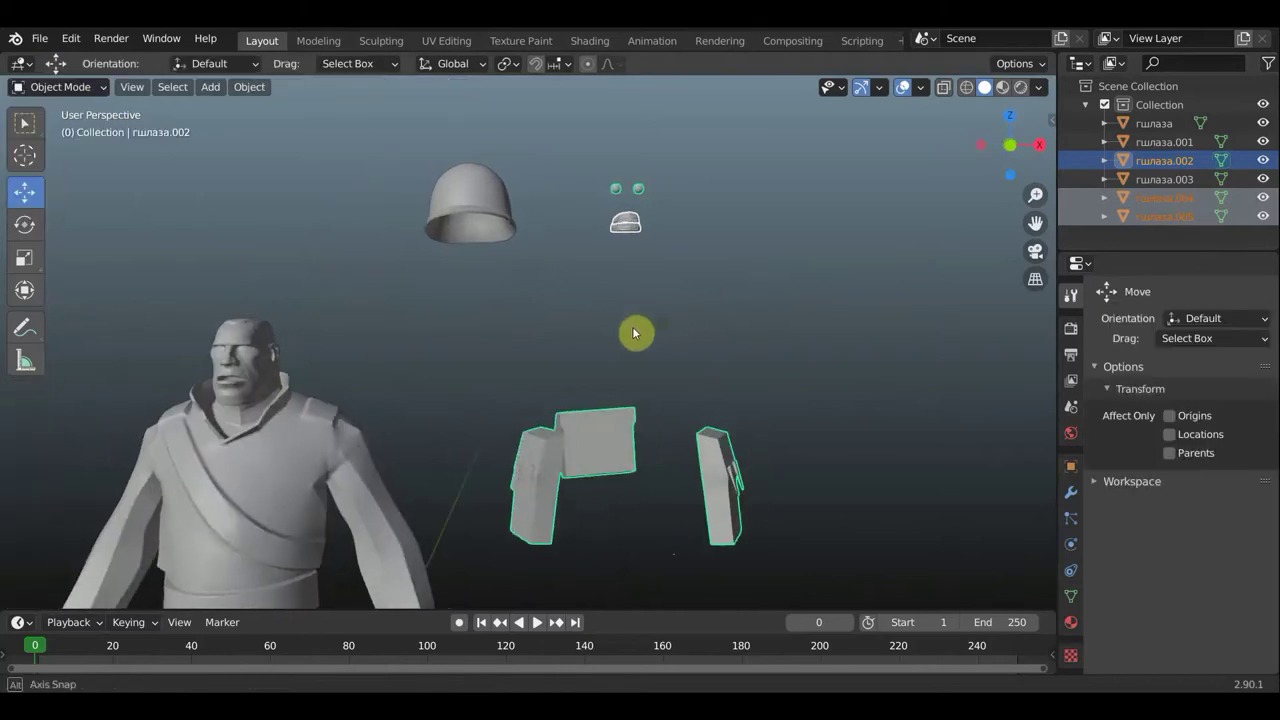
left_click(1263, 142)
left_click(1263, 142)
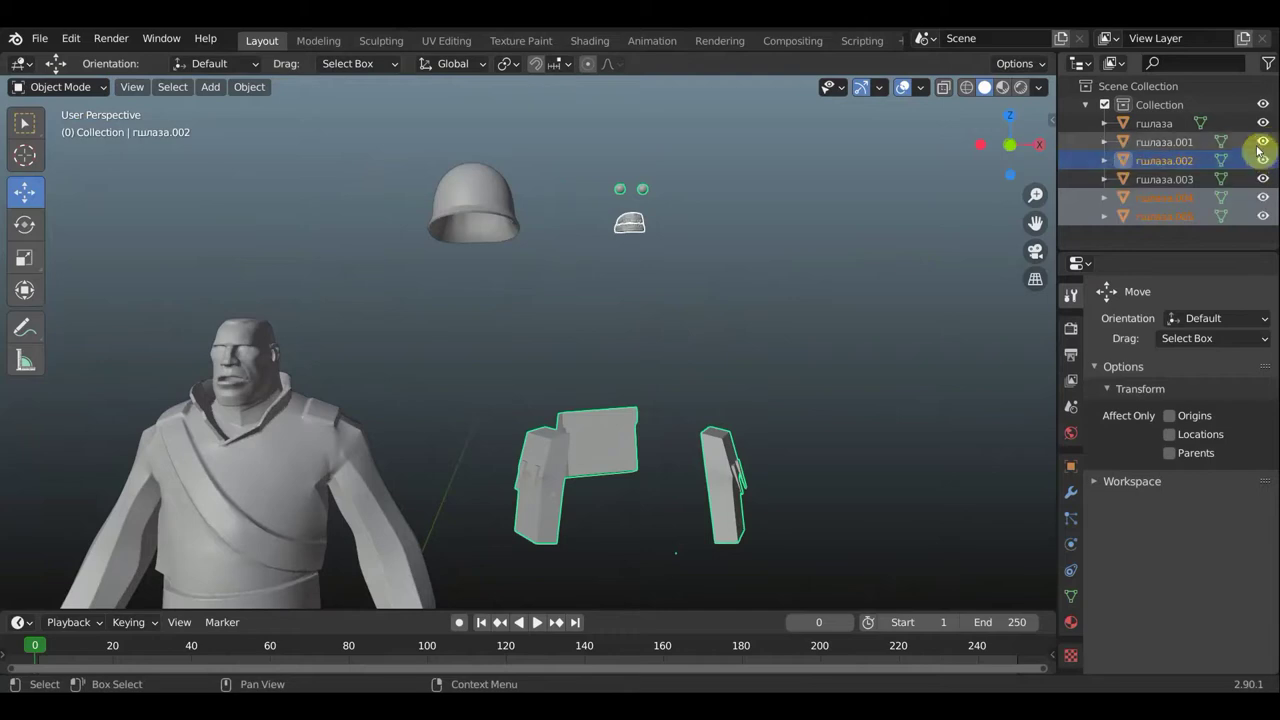
left_click(493, 207)
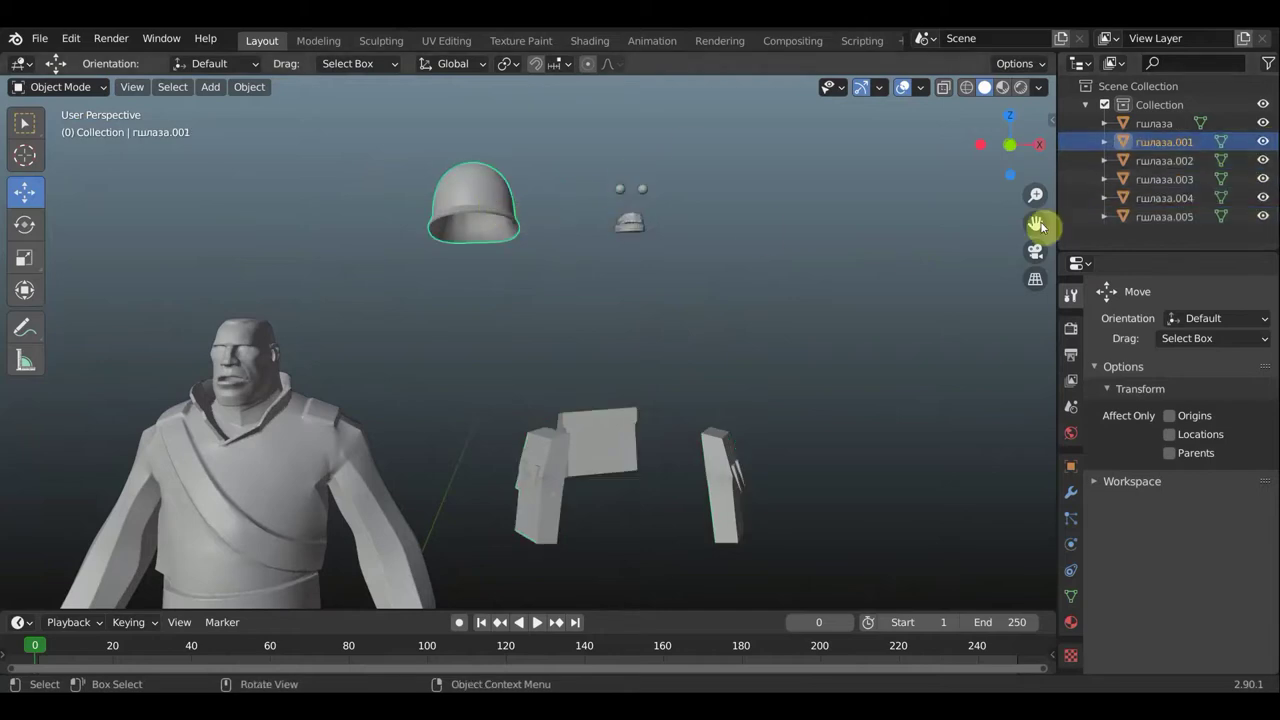
- Rename the soldier body object гшлаза.003 to солдат in the Outliner
left_click(1166, 162)
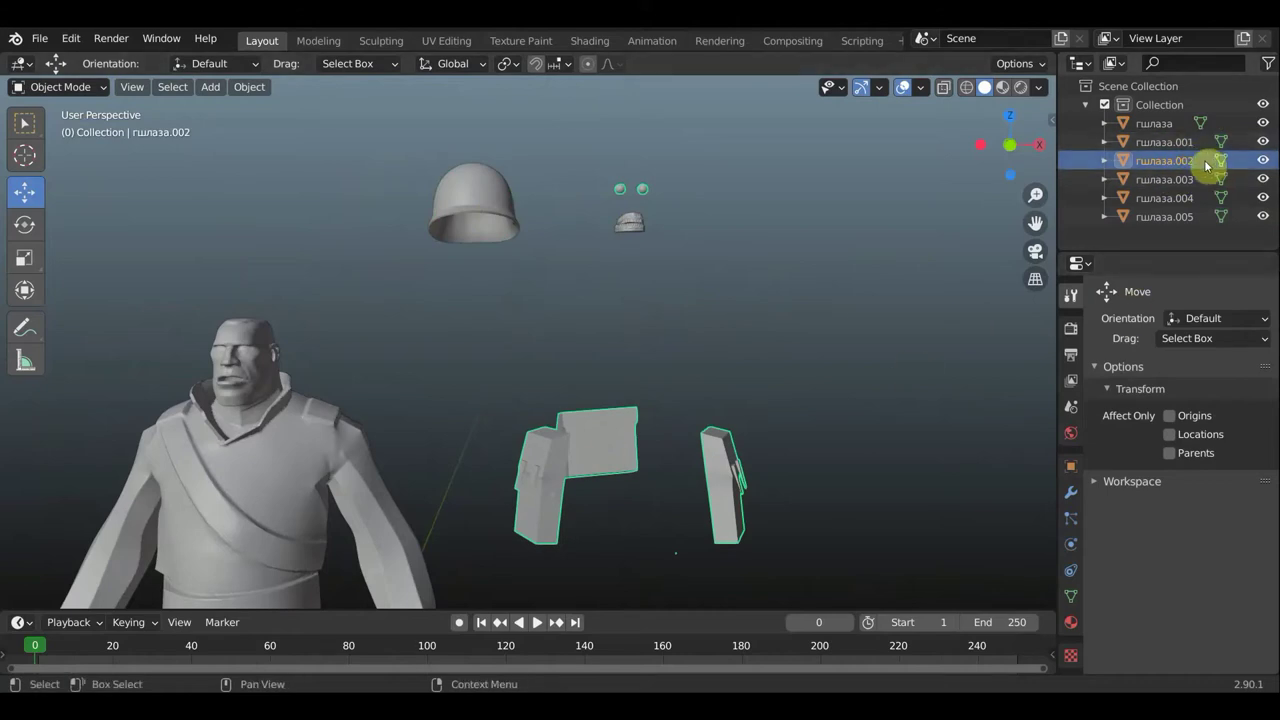
left_click(1172, 184)
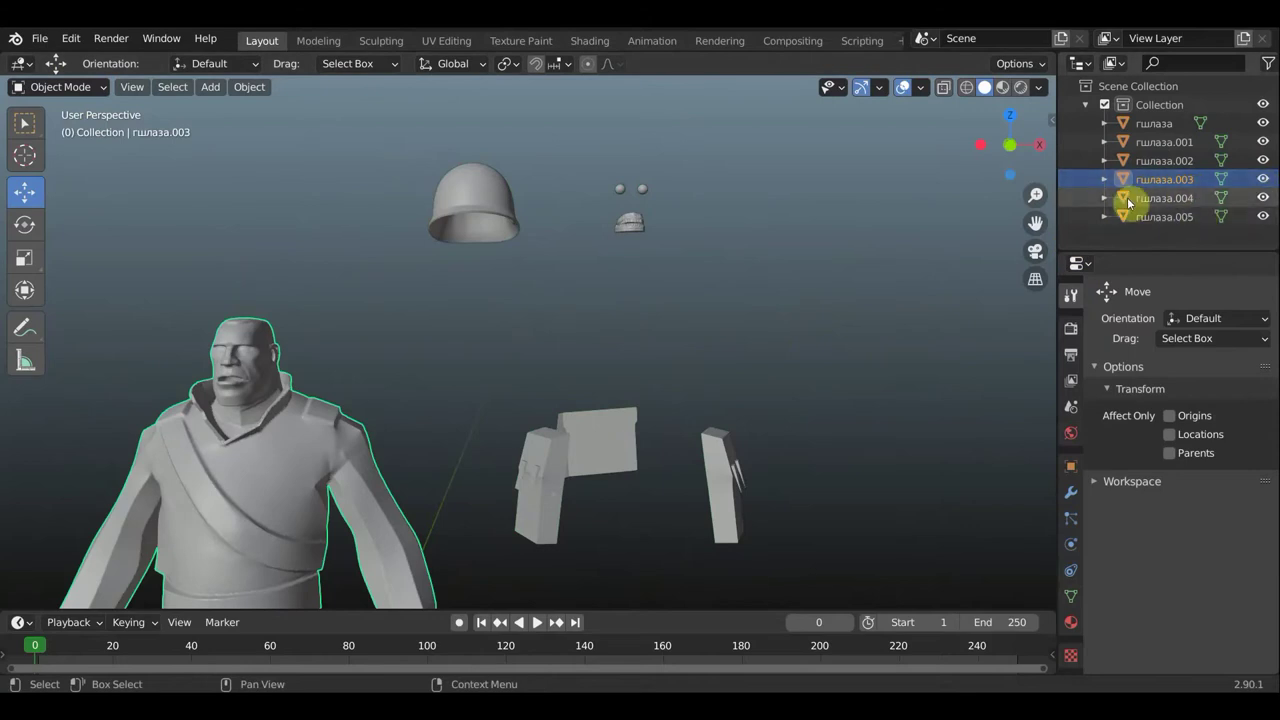
double_click(1165, 180)
type("солдат")
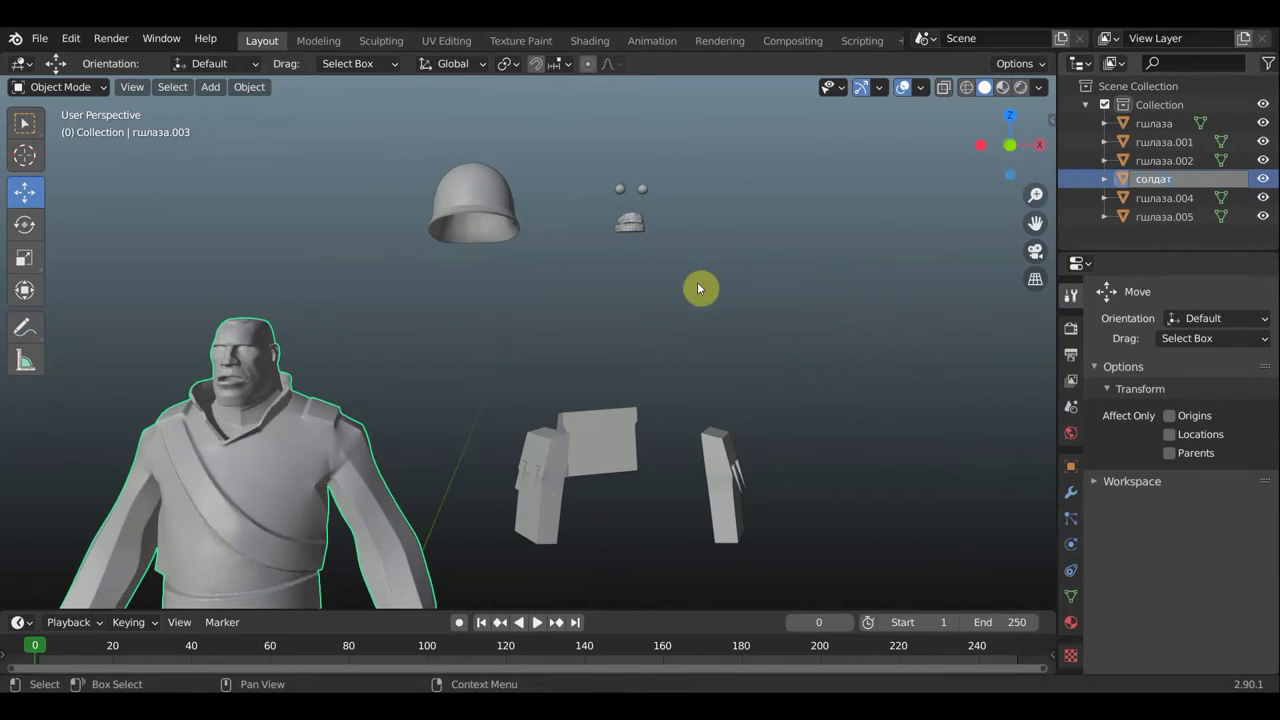
key("Return")
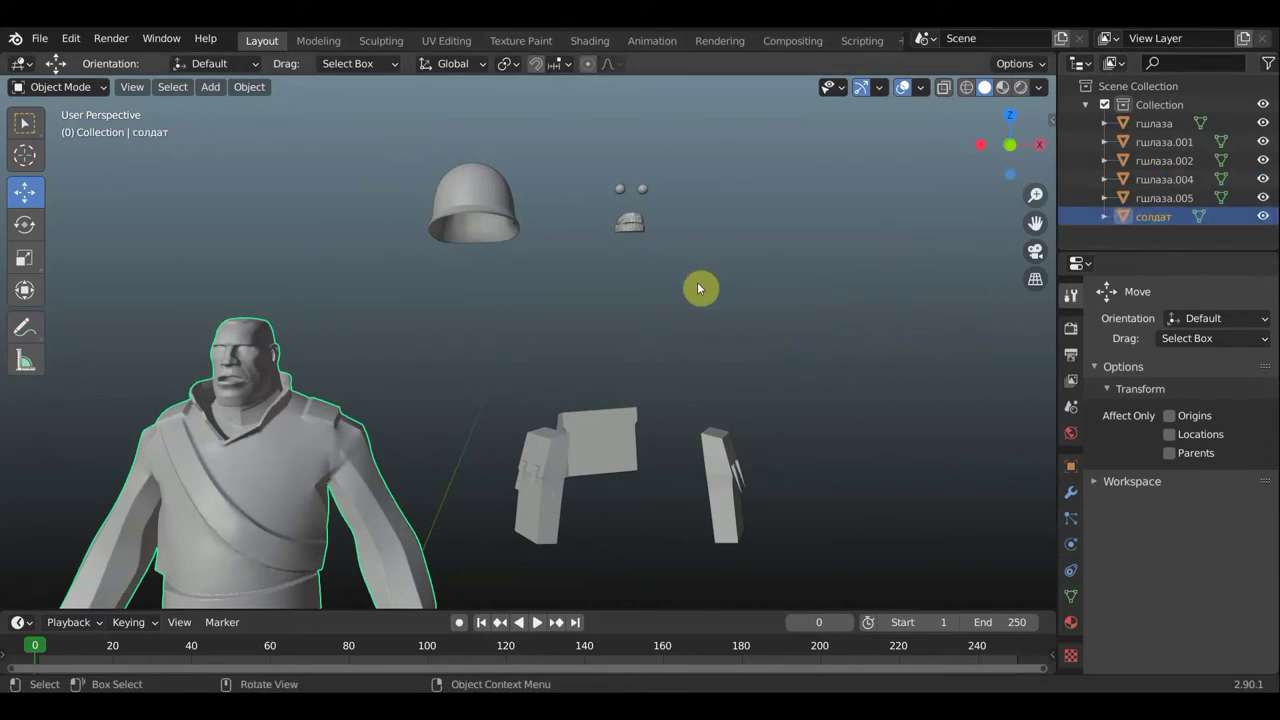
- Rename the arm pouches object гшлаза.002 to сумки
left_click(733, 508)
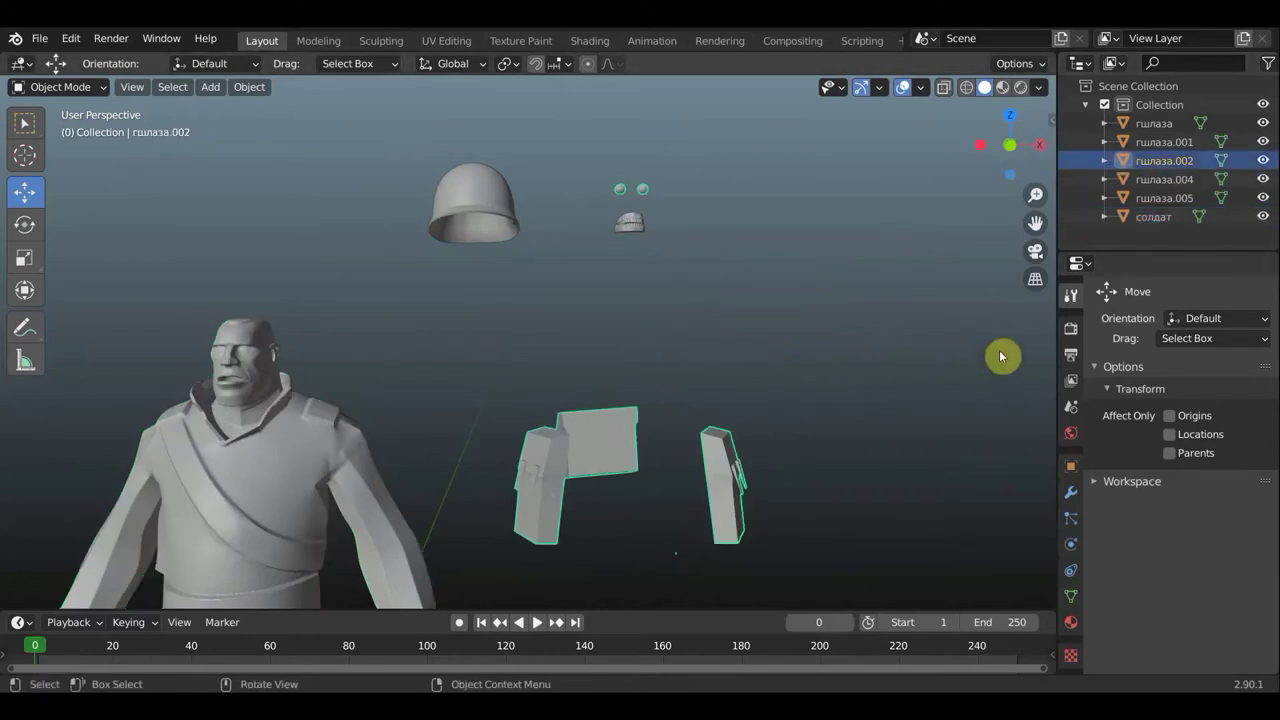
double_click(1165, 160)
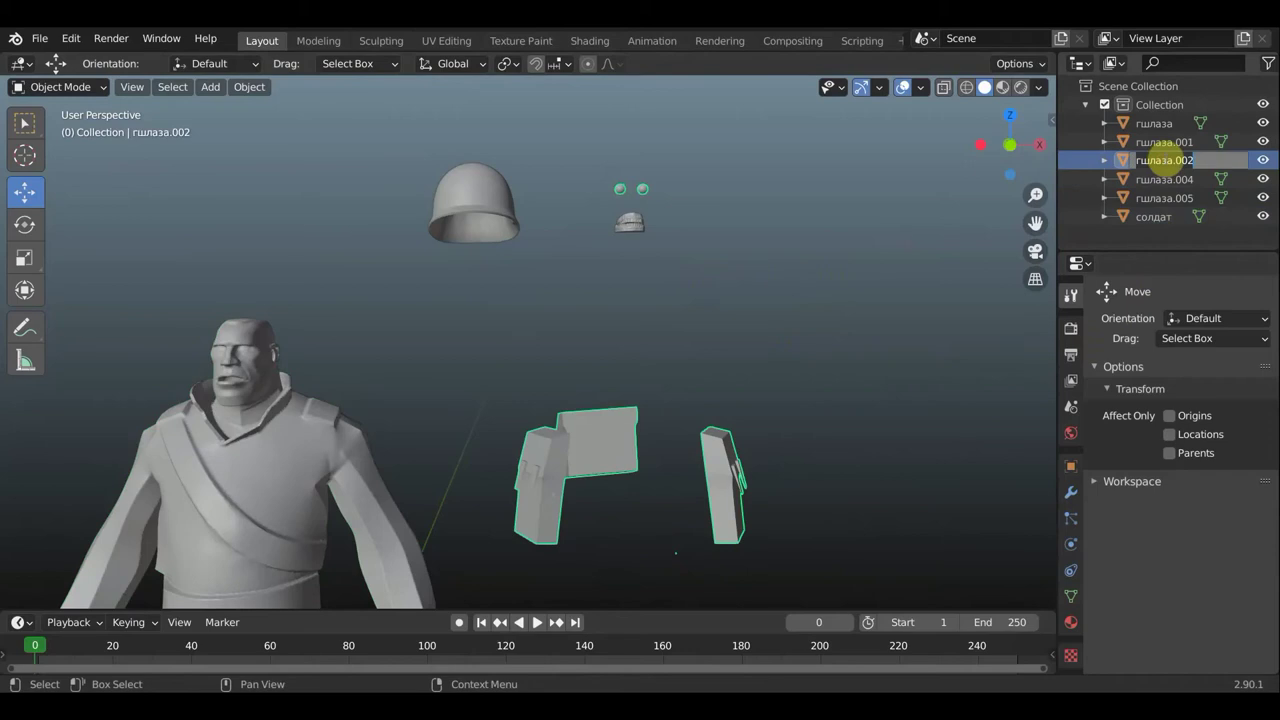
type("сумк")
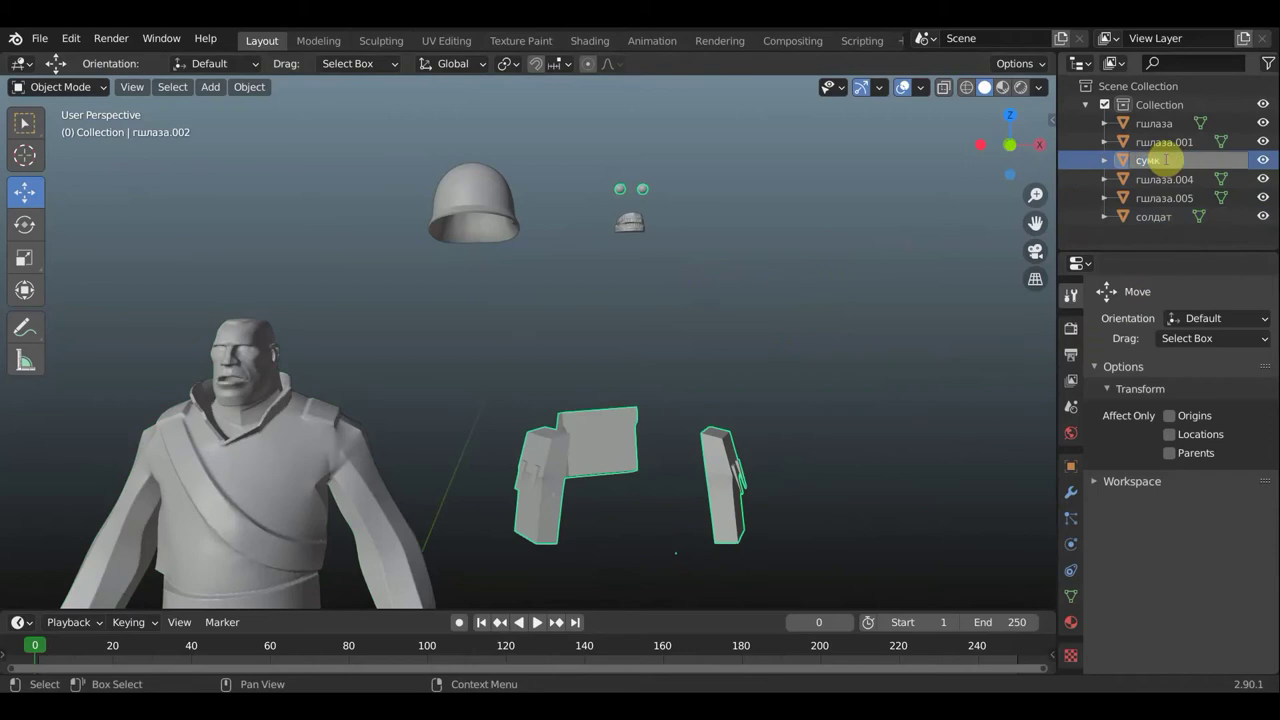
key("Return")
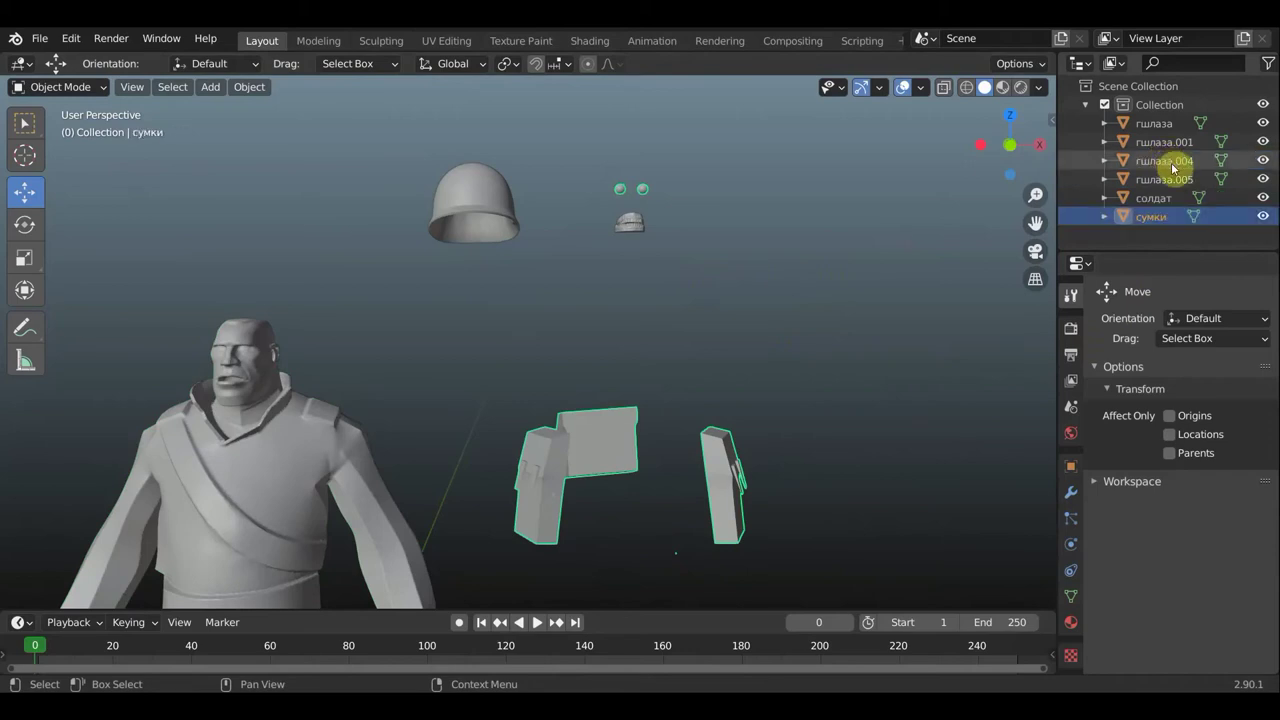
scroll(963, 257, "down", 2)
scroll(766, 340, "down", 1)
scroll(783, 263, "down", 2)
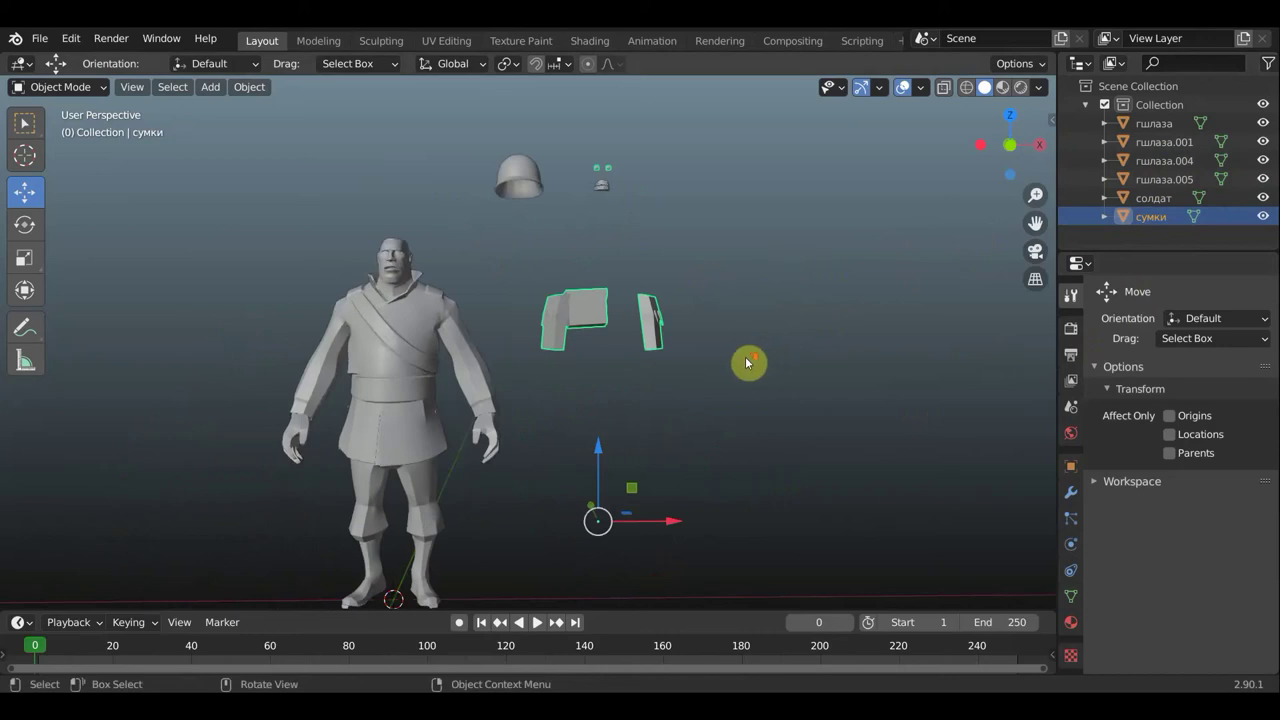
- Orbit the viewport to see the soldier from slightly above and zoom in
middle_click_drag(748, 362, 778, 350)
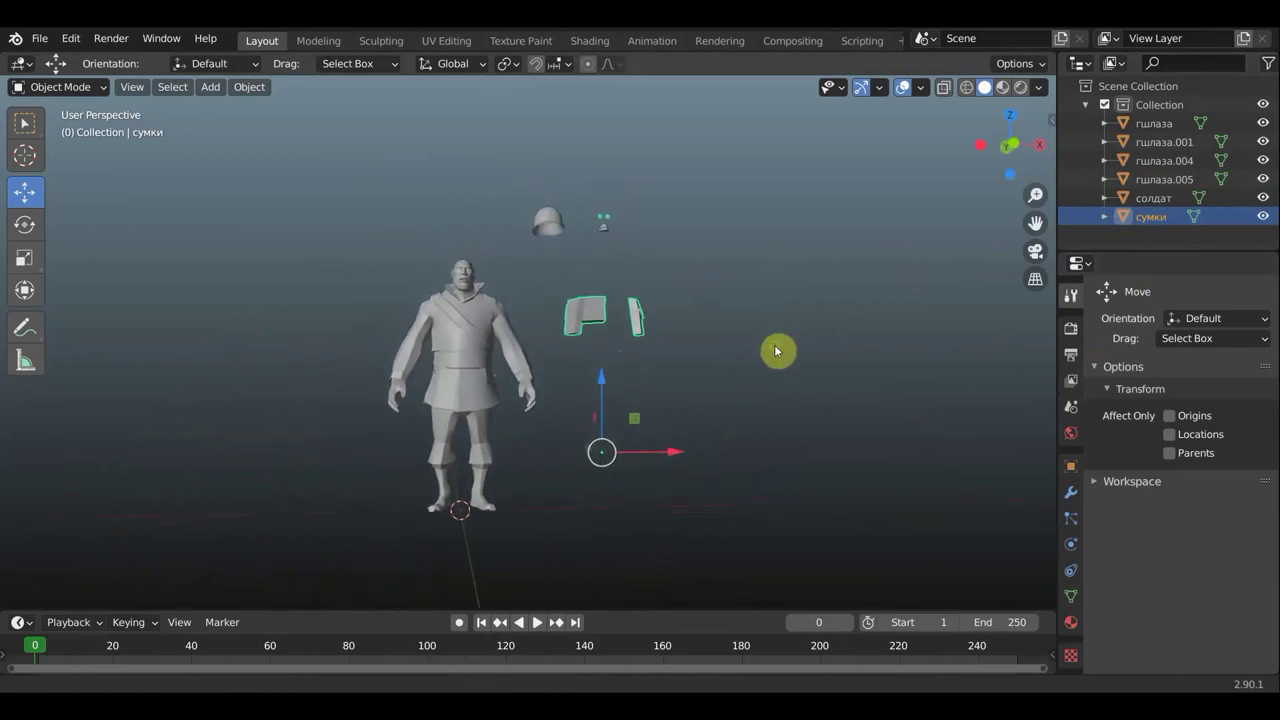
scroll(777, 350, "up", 1)
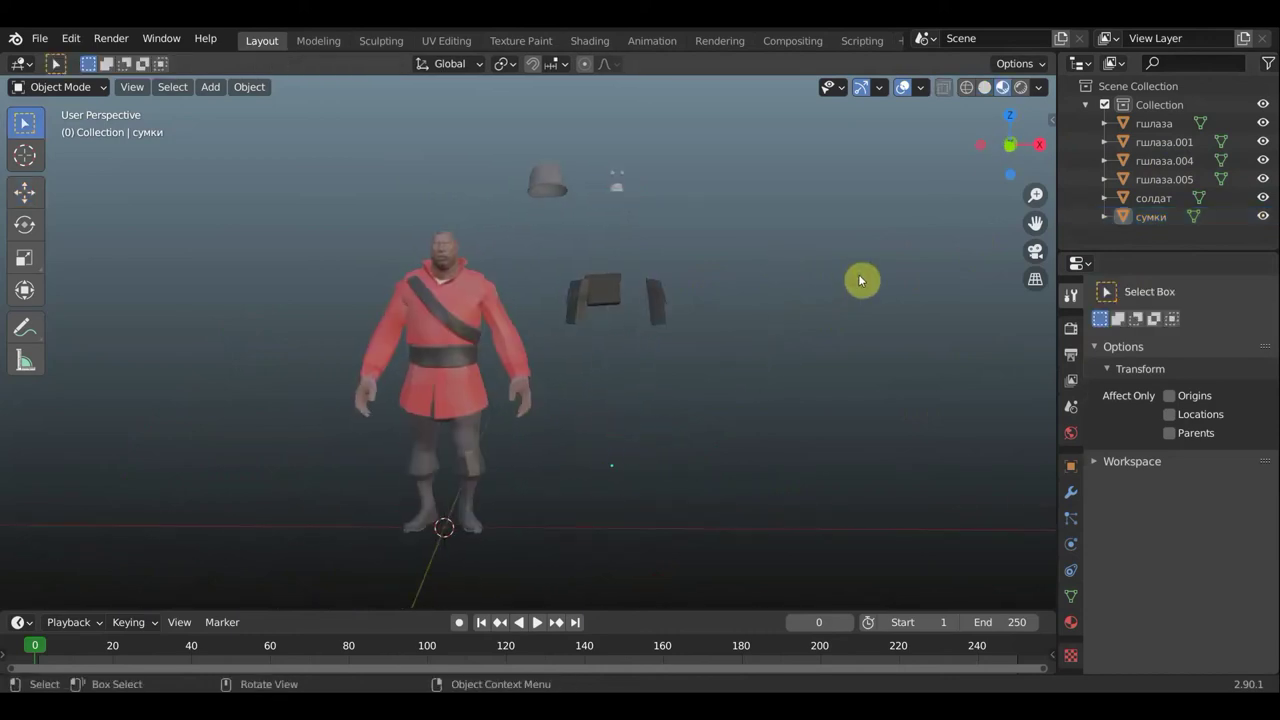